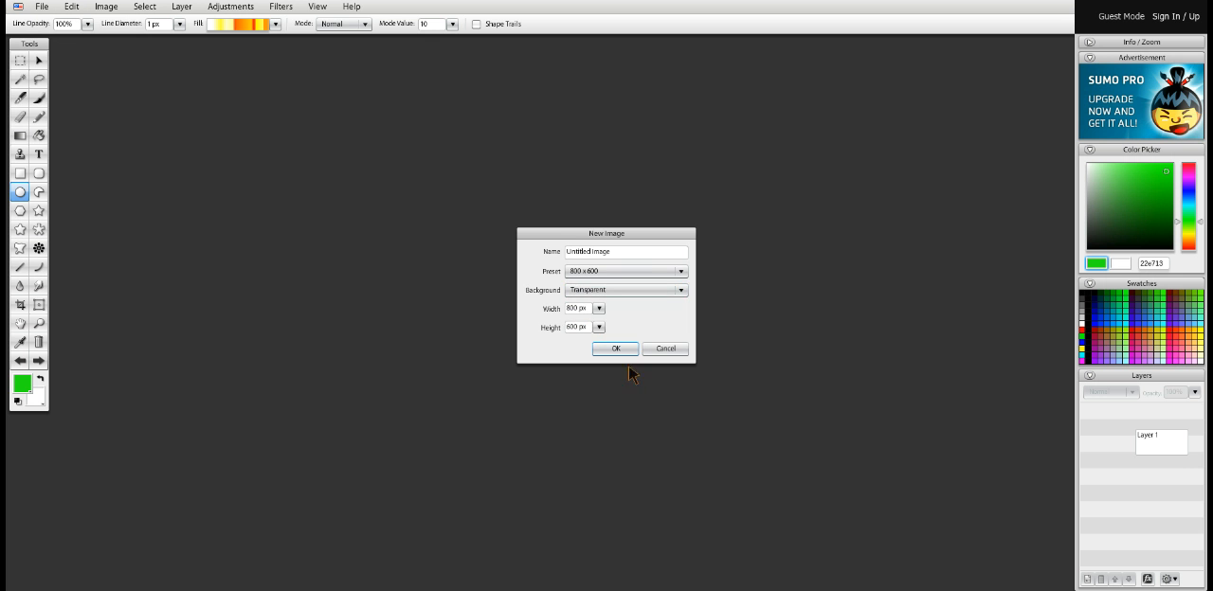
Create an 800 x 600 px image with a transparent background and maximize its window
click(614, 349)
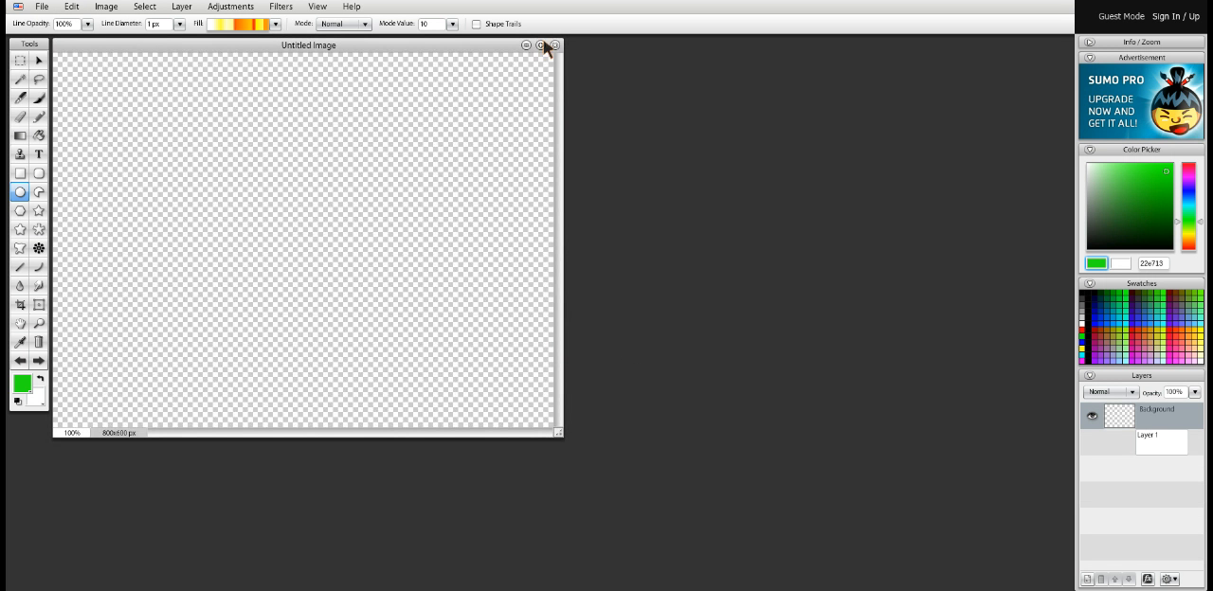
click(539, 45)
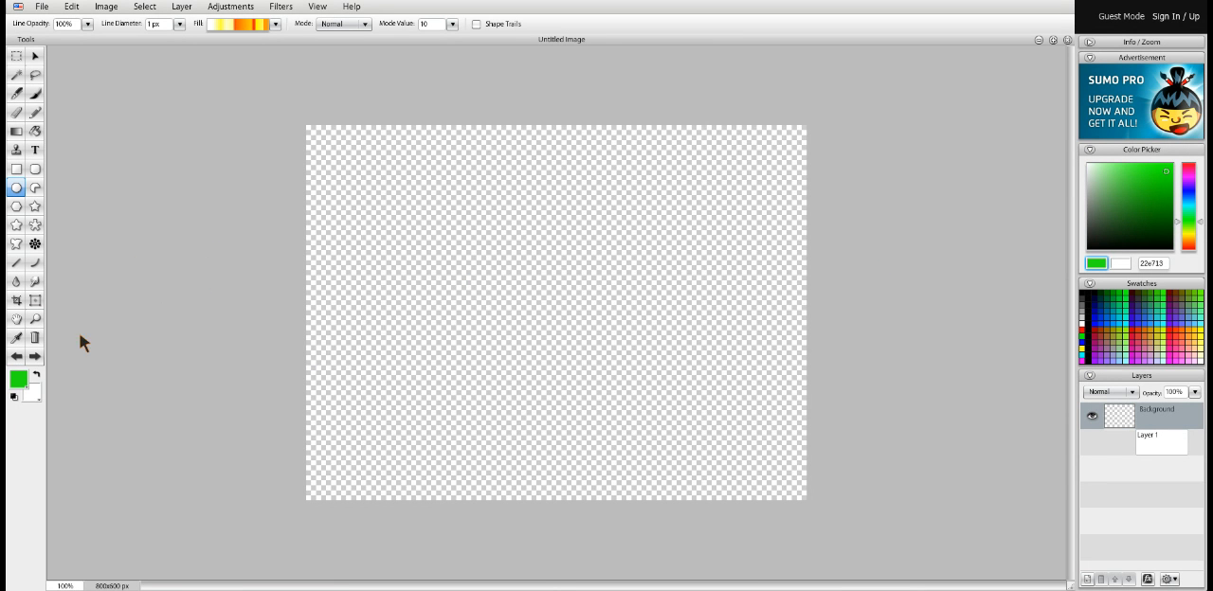
Activate the Line tool and set the background color to bright green 26f726
click(16, 264)
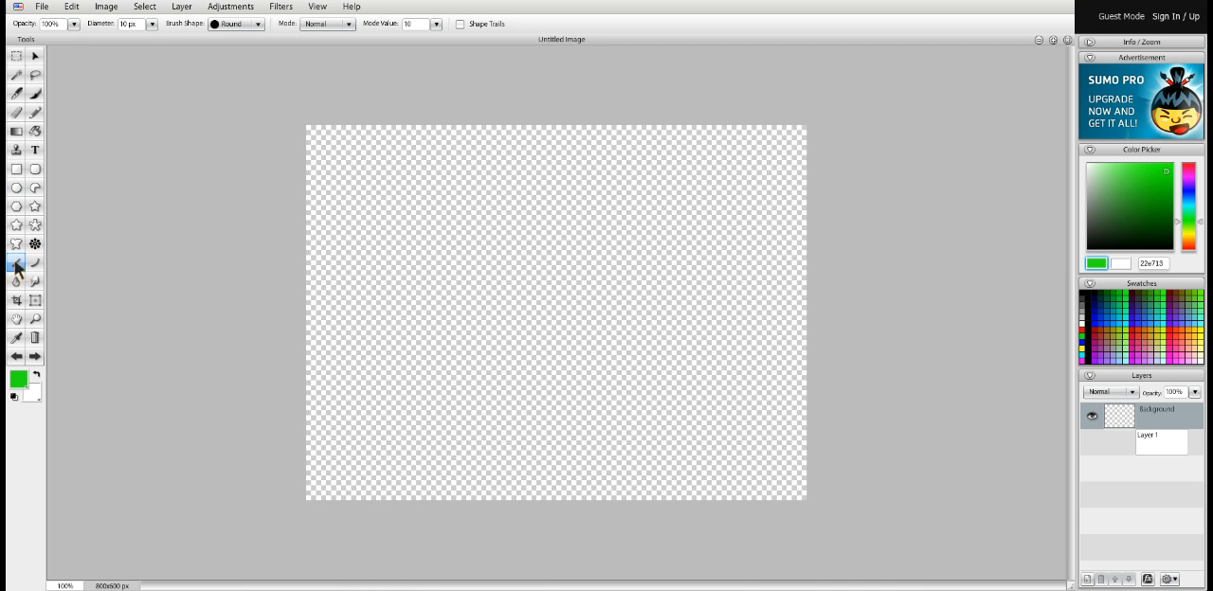
click(34, 391)
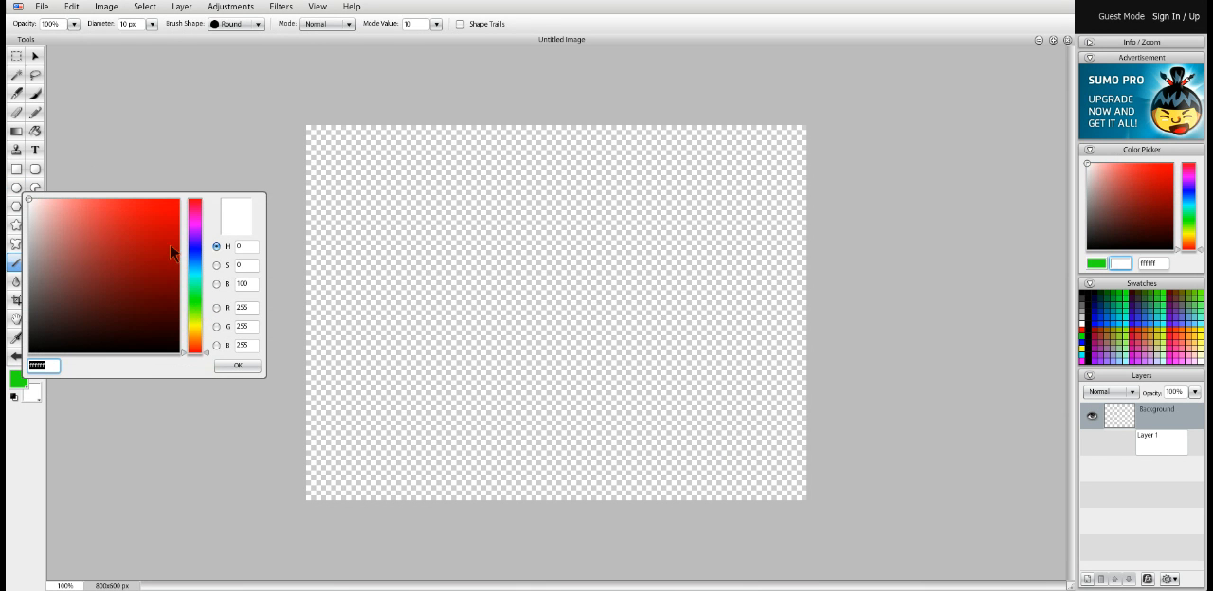
click(156, 203)
click(198, 272)
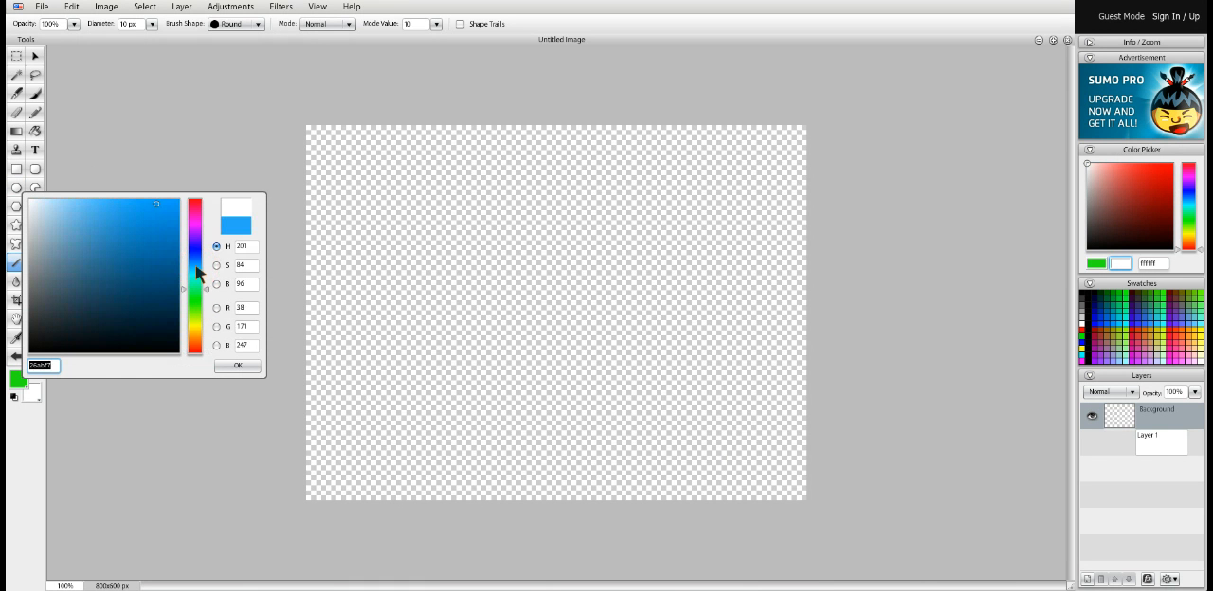
click(197, 301)
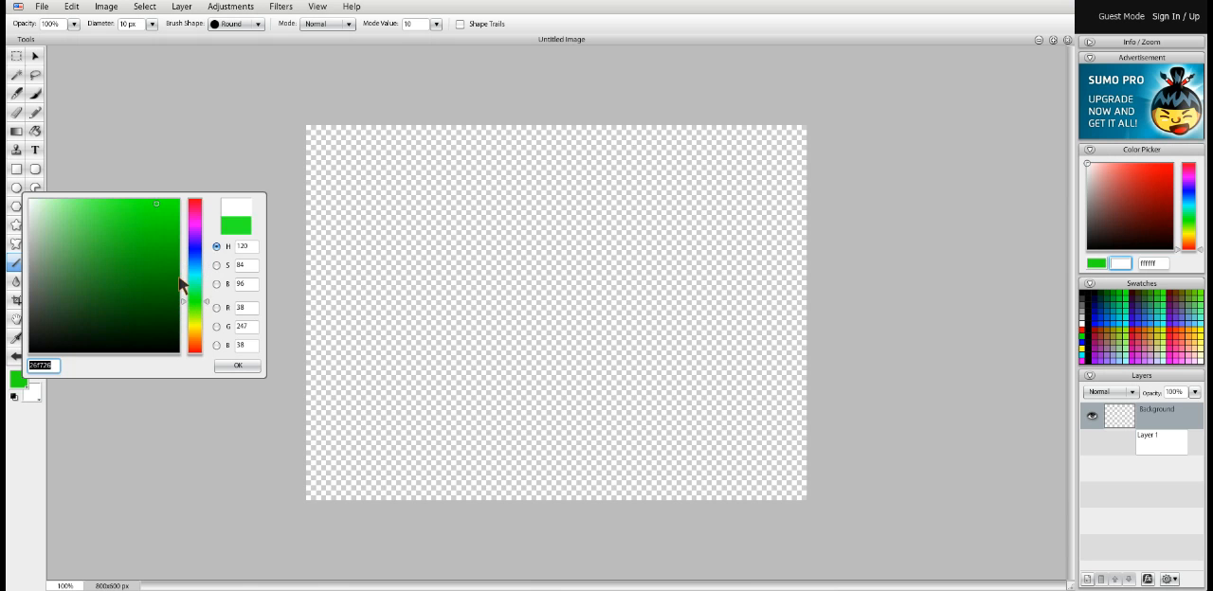
click(231, 365)
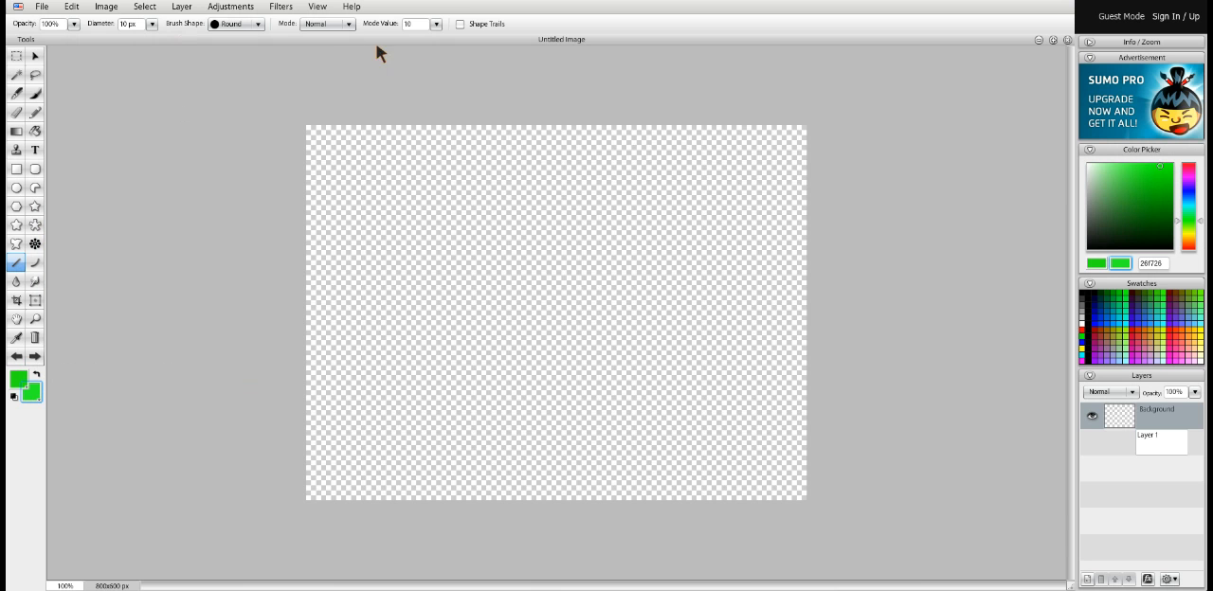
Draw a solid green tree-shaped triangle by sweeping a line with Shape Trails enabled, and turn Shape Trails off again
click(459, 25)
mouse_move(516, 164)
mouse_down()
mouse_move(528, 299)
mouse_move(502, 349)
mouse_move(444, 312)
mouse_move(470, 319)
mouse_move(444, 340)
mouse_move(451, 329)
mouse_move(527, 348)
mouse_move(605, 340)
mouse_move(527, 351)
mouse_move(435, 333)
mouse_move(503, 353)
mouse_up()
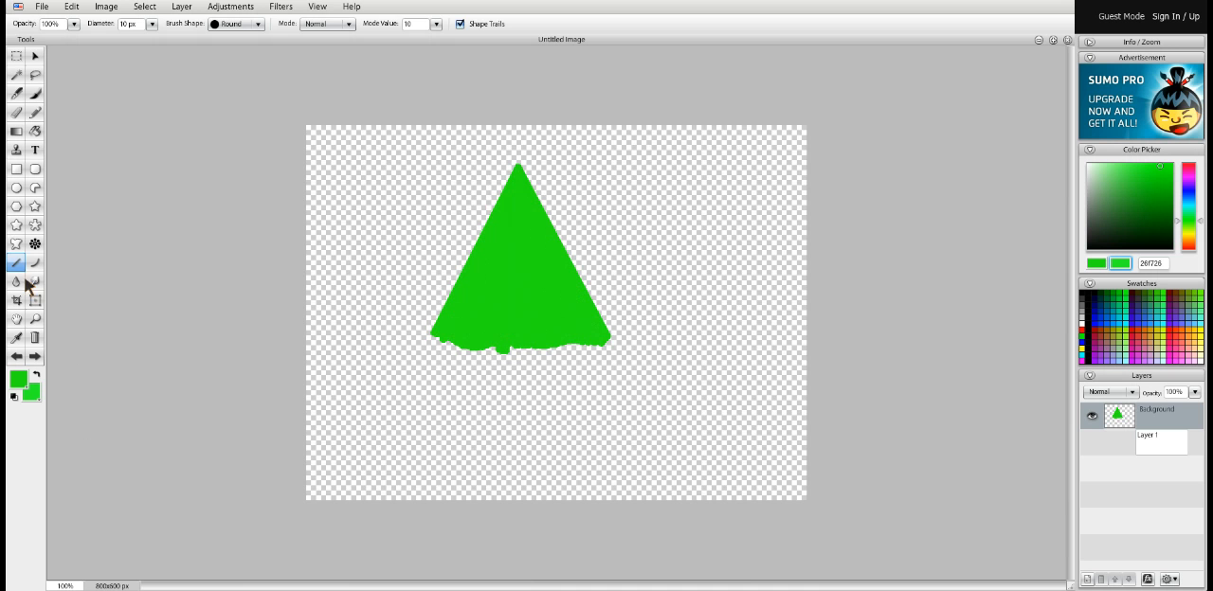
click(461, 25)
Set the foreground color to near-white f8f8f8 and draw a vertical line down the middle of the green triangle
click(18, 381)
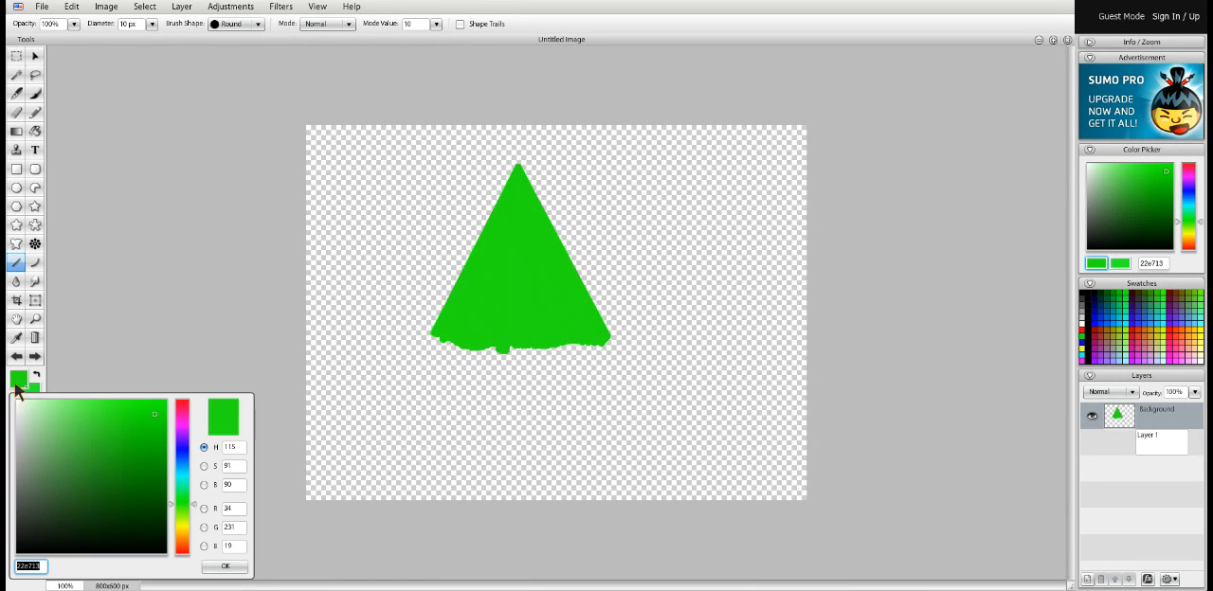
click(17, 406)
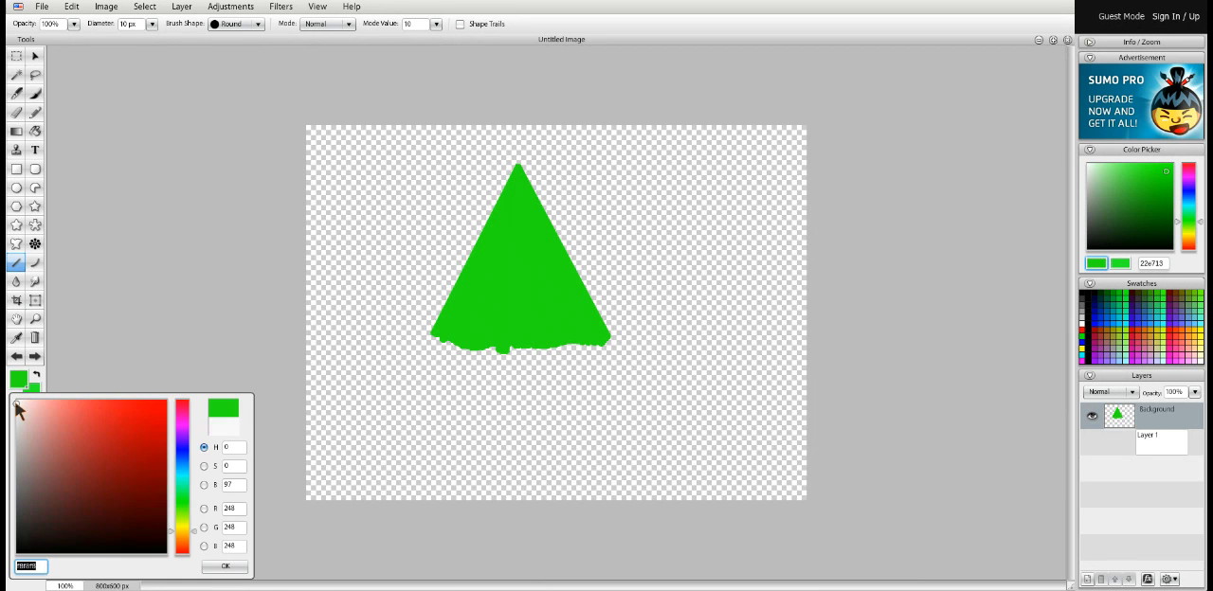
click(226, 567)
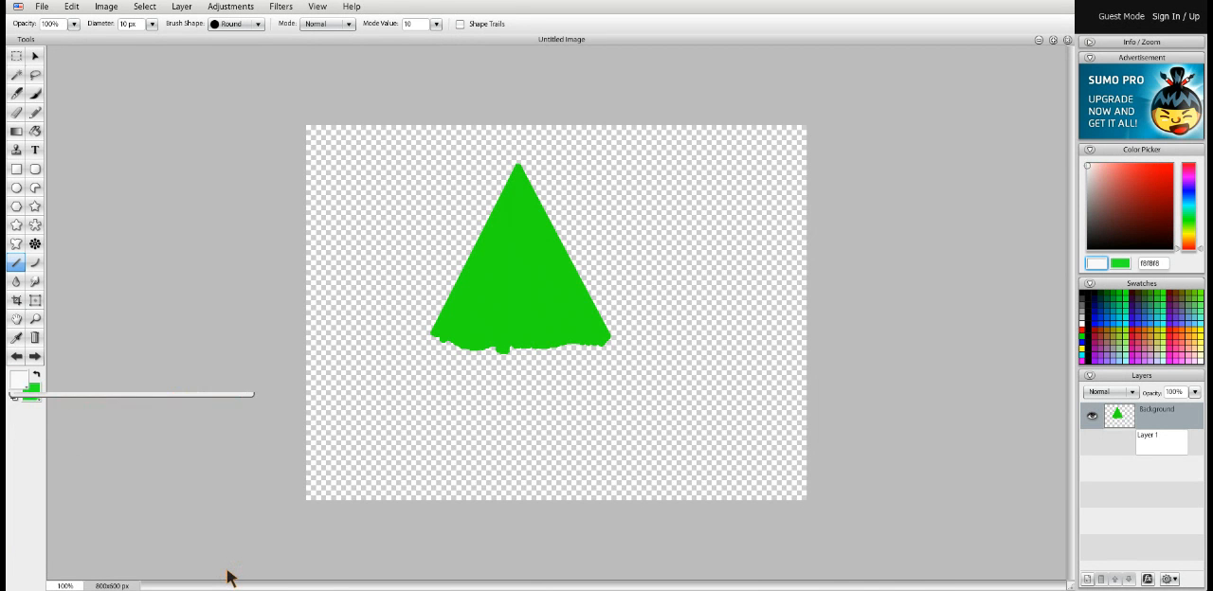
click(151, 24)
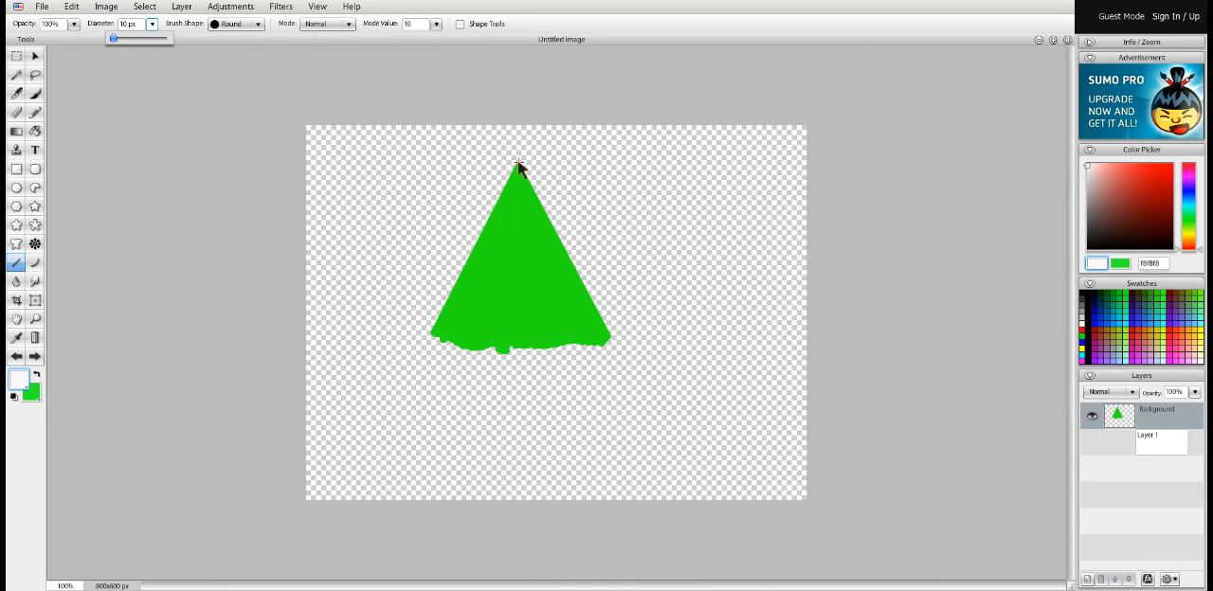
mouse_move(518, 167)
mouse_down()
mouse_move(511, 271)
mouse_move(517, 347)
mouse_up()
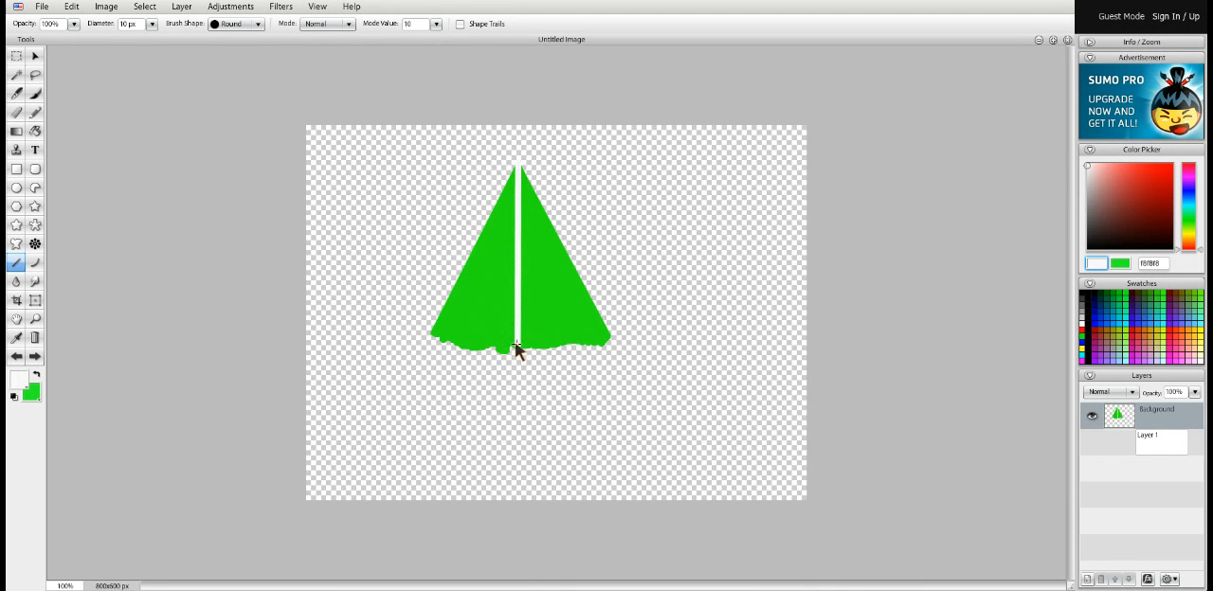
Draw slanted white branch lines from the central trunk line out to both edges of the green triangle
click(520, 329)
drag(559, 327, 597, 306)
click(515, 317)
drag(514, 319, 453, 283)
mouse_move(519, 298)
mouse_down()
mouse_move(570, 265)
mouse_move(516, 272)
mouse_move(477, 244)
mouse_move(520, 246)
mouse_move(547, 222)
mouse_move(496, 203)
mouse_move(529, 187)
mouse_up()
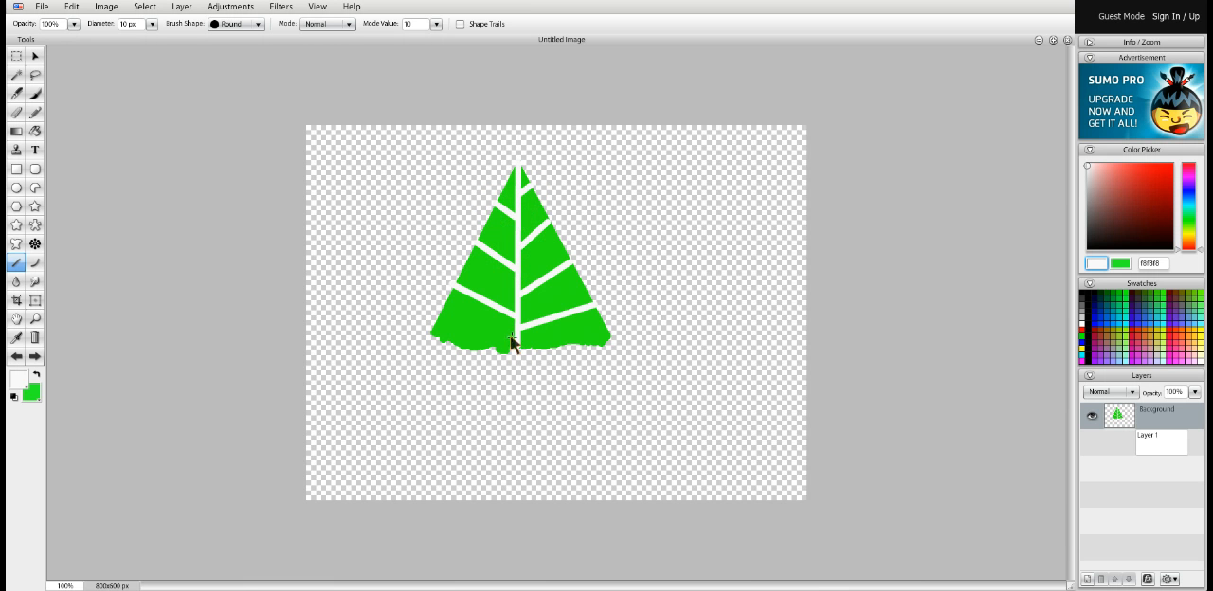
drag(512, 343, 440, 321)
drag(523, 347, 607, 331)
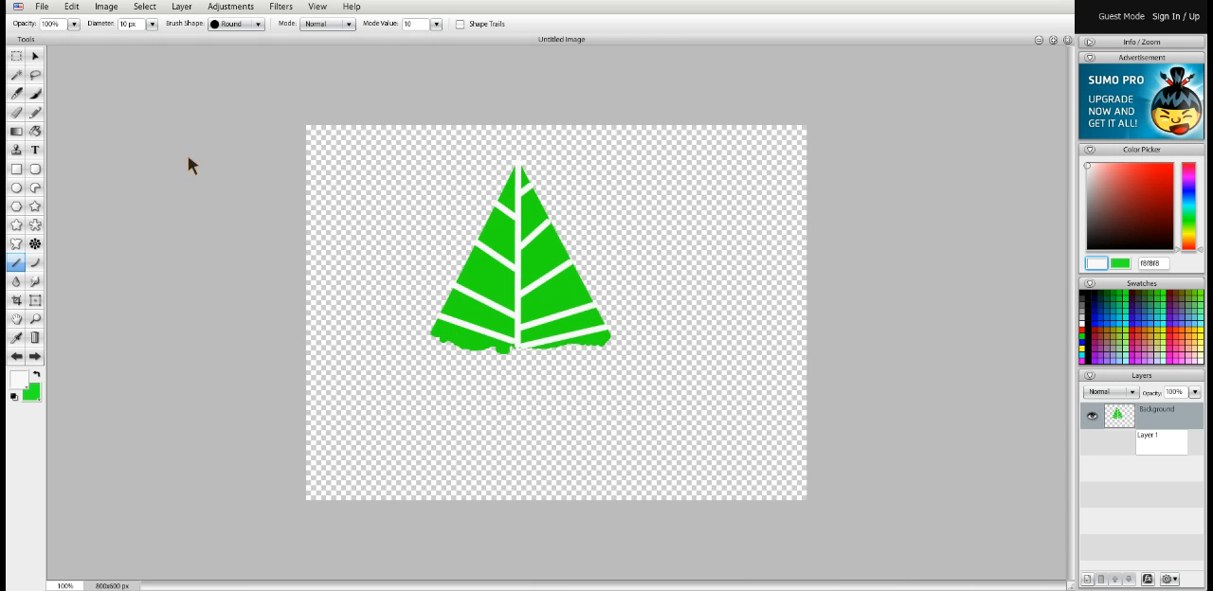
Set the Circle tool's fill to the dark-green, orange and pink gradient preset and randomize the gradient
click(16, 188)
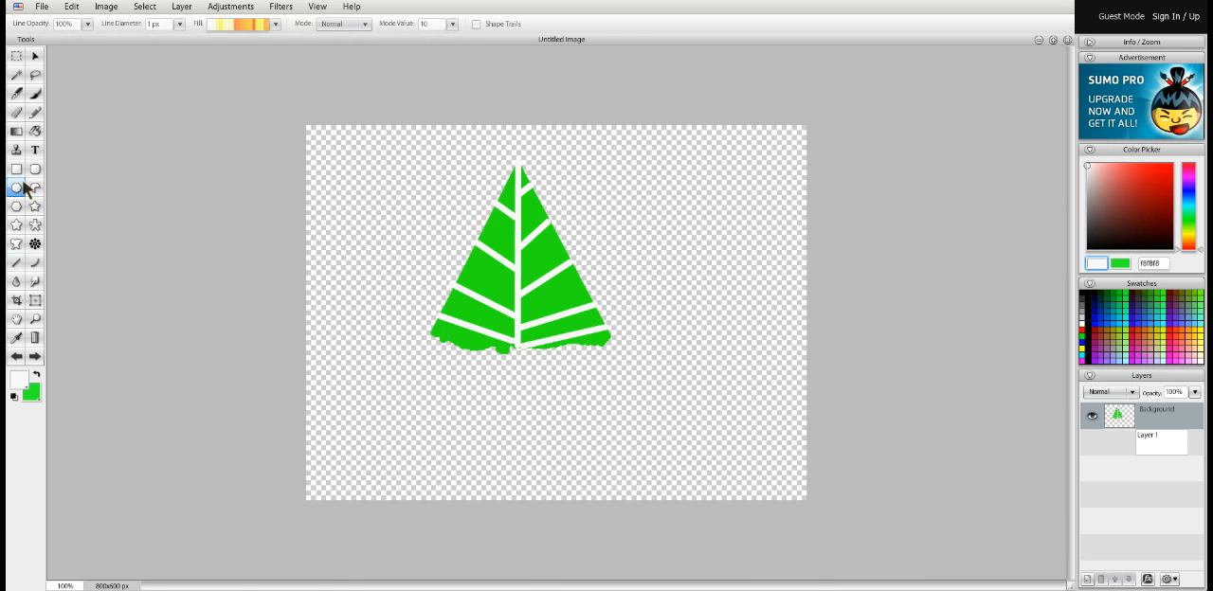
click(275, 25)
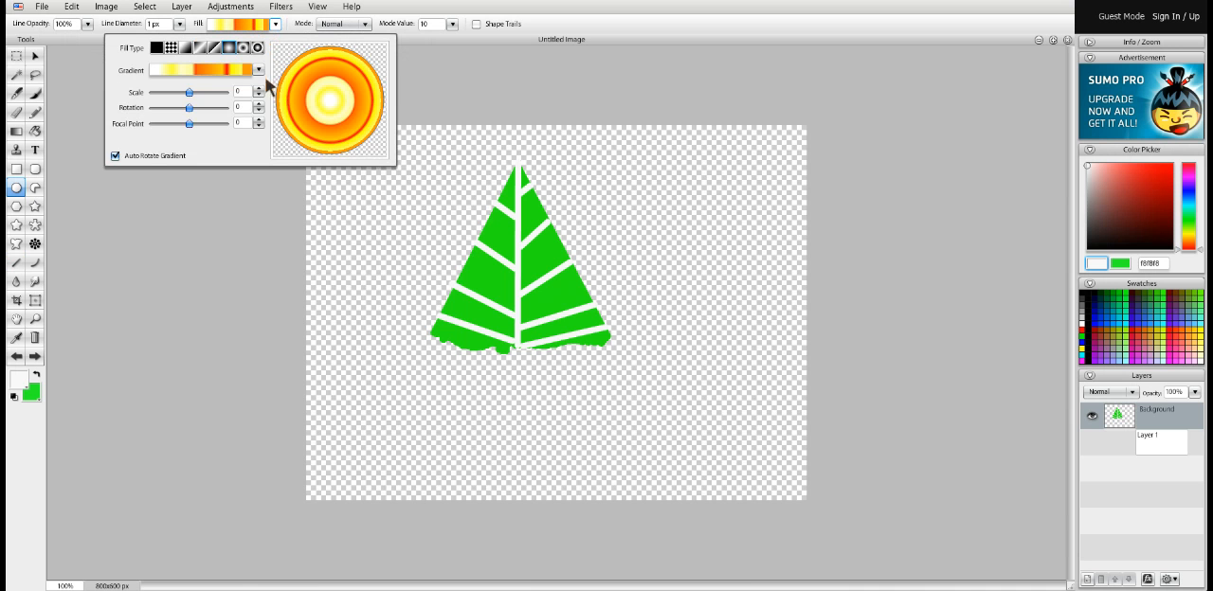
click(258, 70)
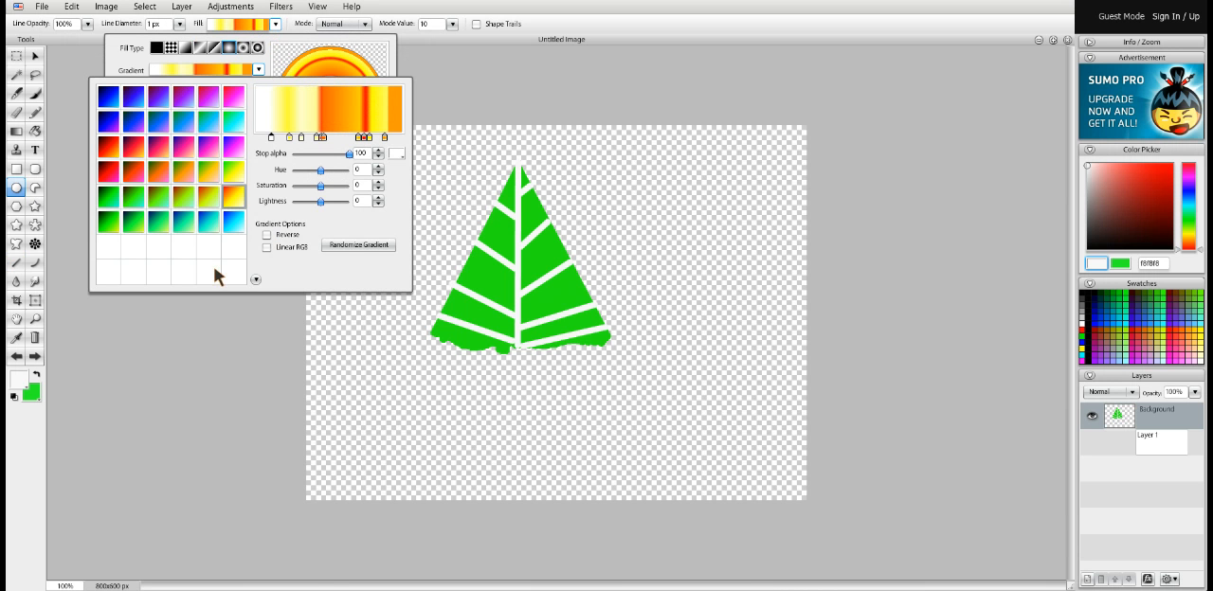
click(134, 173)
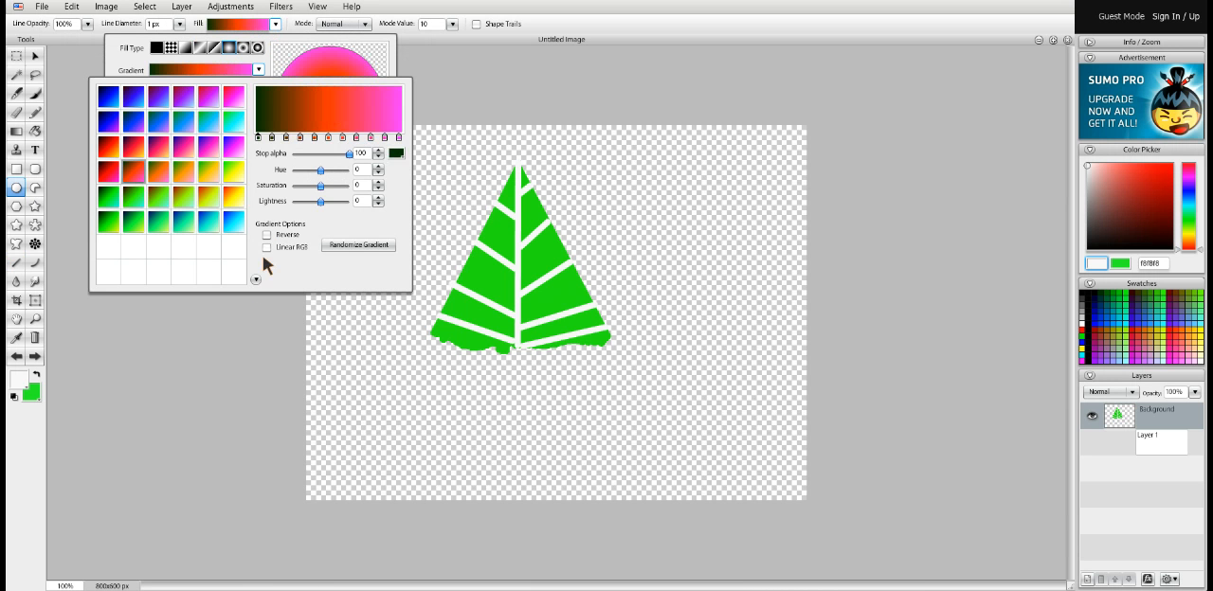
click(359, 246)
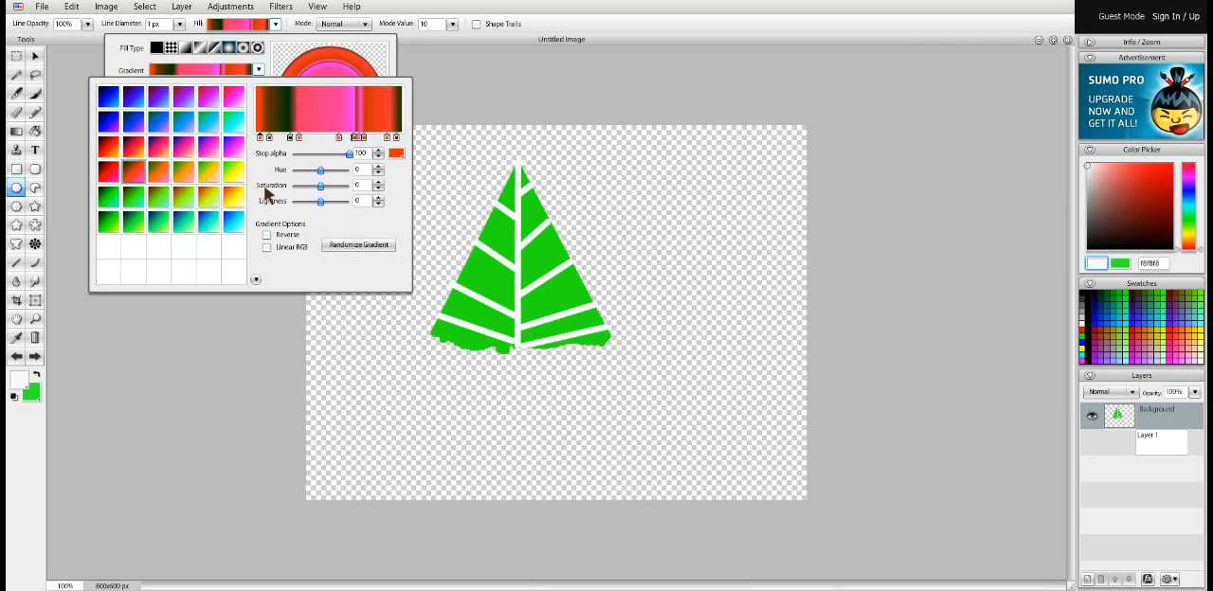
click(269, 331)
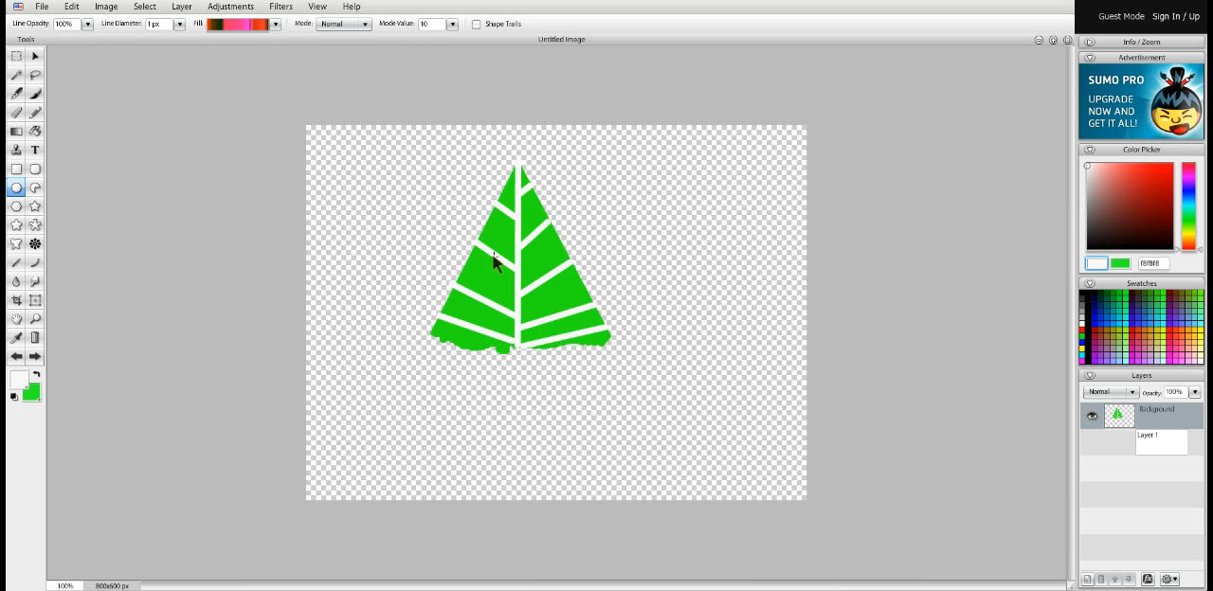
Draw five small gradient-filled circles on the tree's branches as ornaments
mouse_move(490, 244)
mouse_down()
mouse_move(551, 288)
mouse_move(486, 303)
mouse_up()
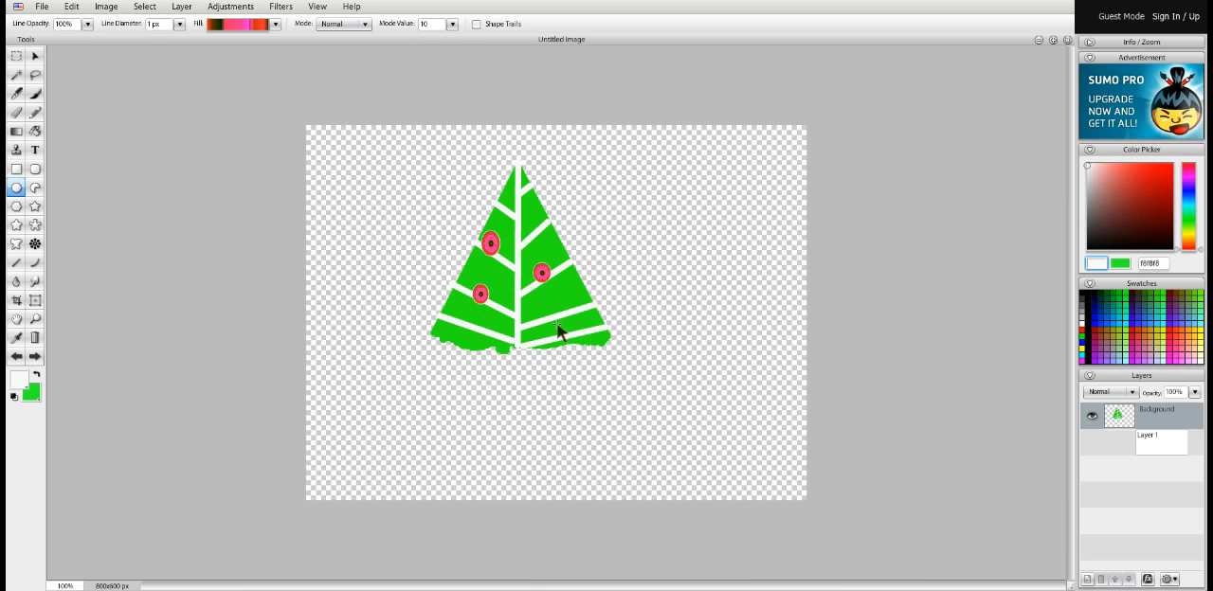
drag(561, 320, 570, 340)
drag(513, 200, 524, 217)
Crop the canvas closely around the decorated tree to 309 x 321 px
click(17, 304)
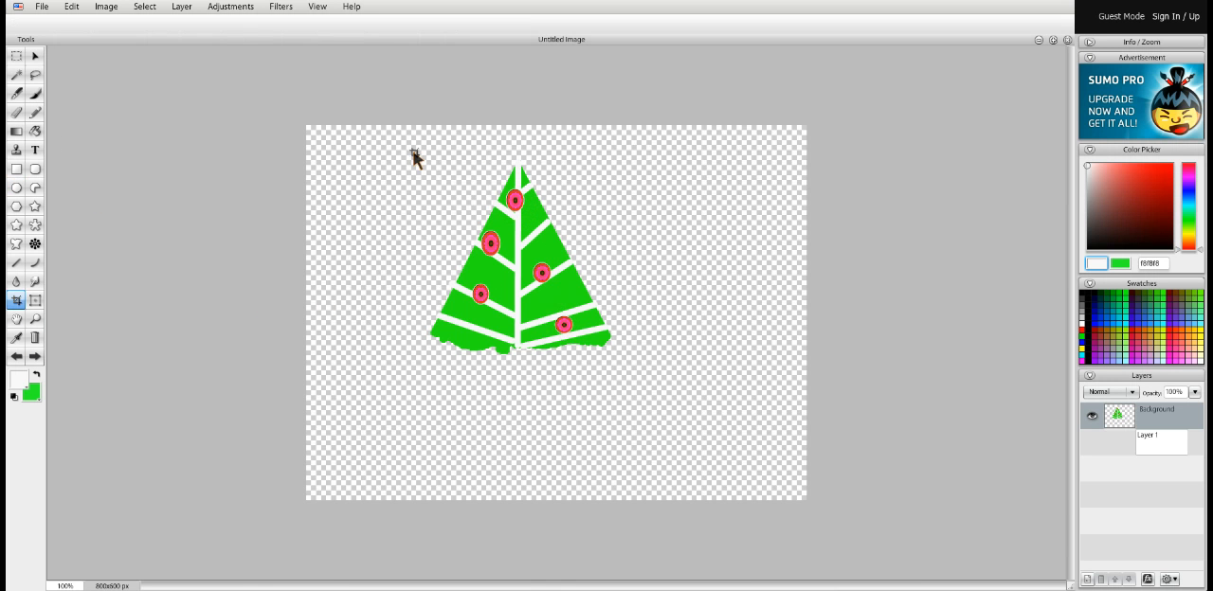
drag(423, 149, 620, 360)
key(Return)
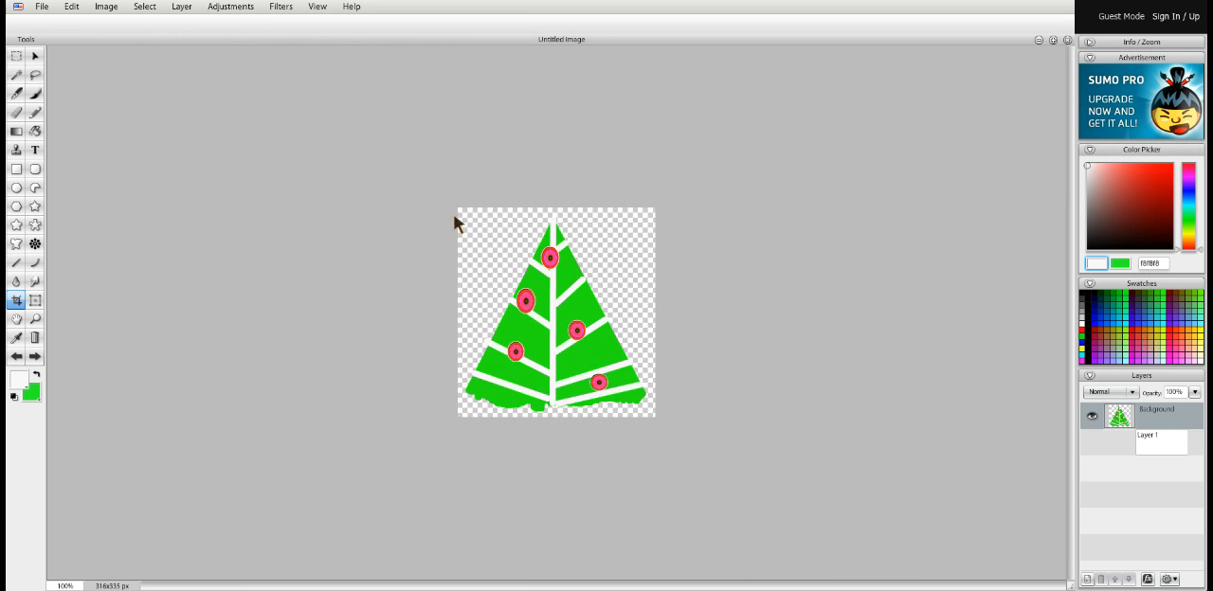
drag(454, 216, 652, 429)
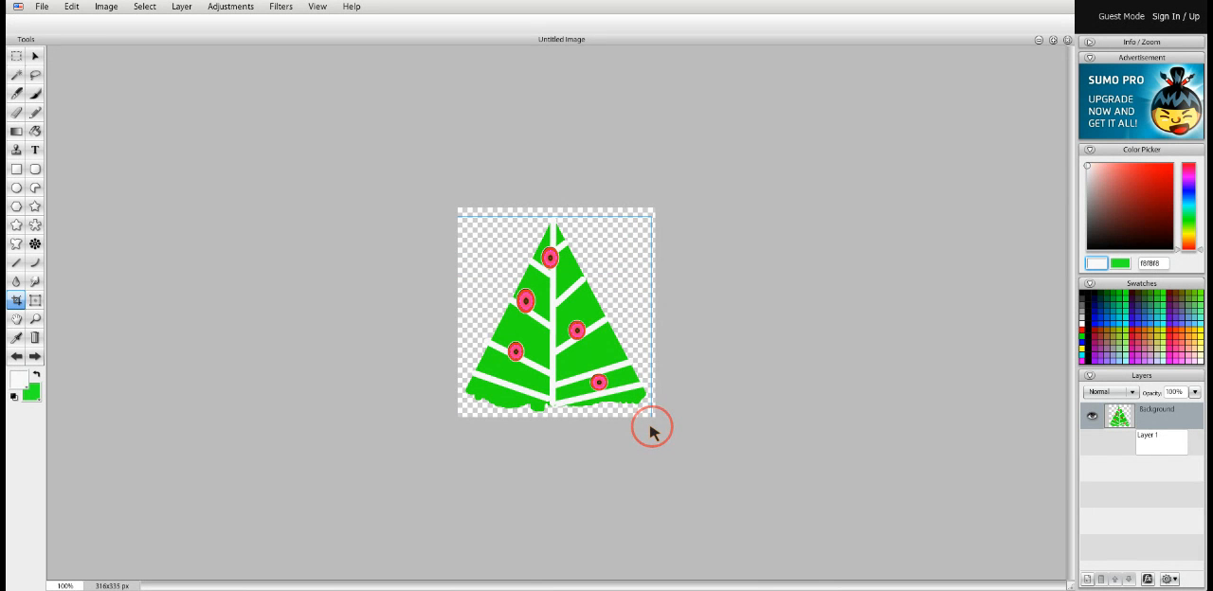
key(Return)
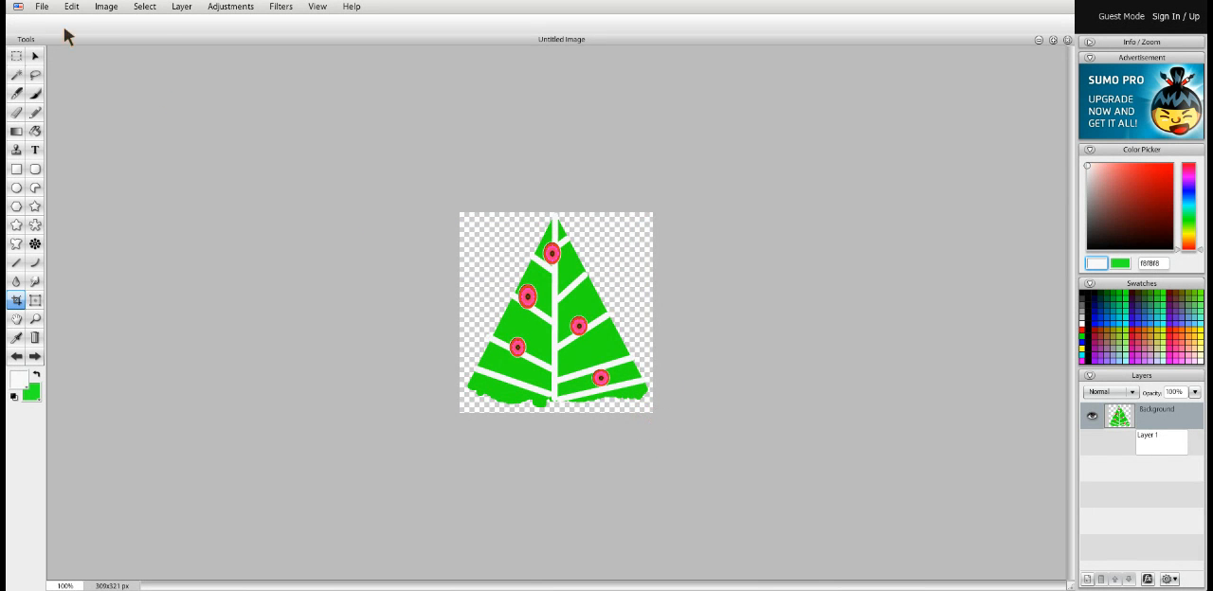
Save the cropped tree to the computer in PNG format under the name Untitled Image.png
click(42, 8)
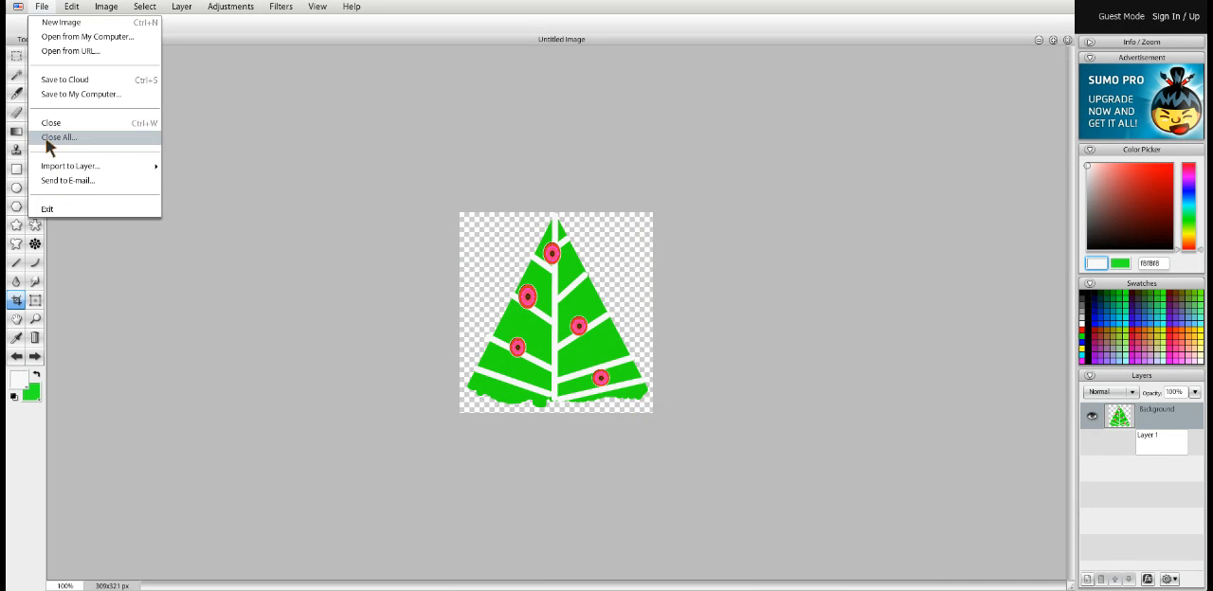
click(76, 94)
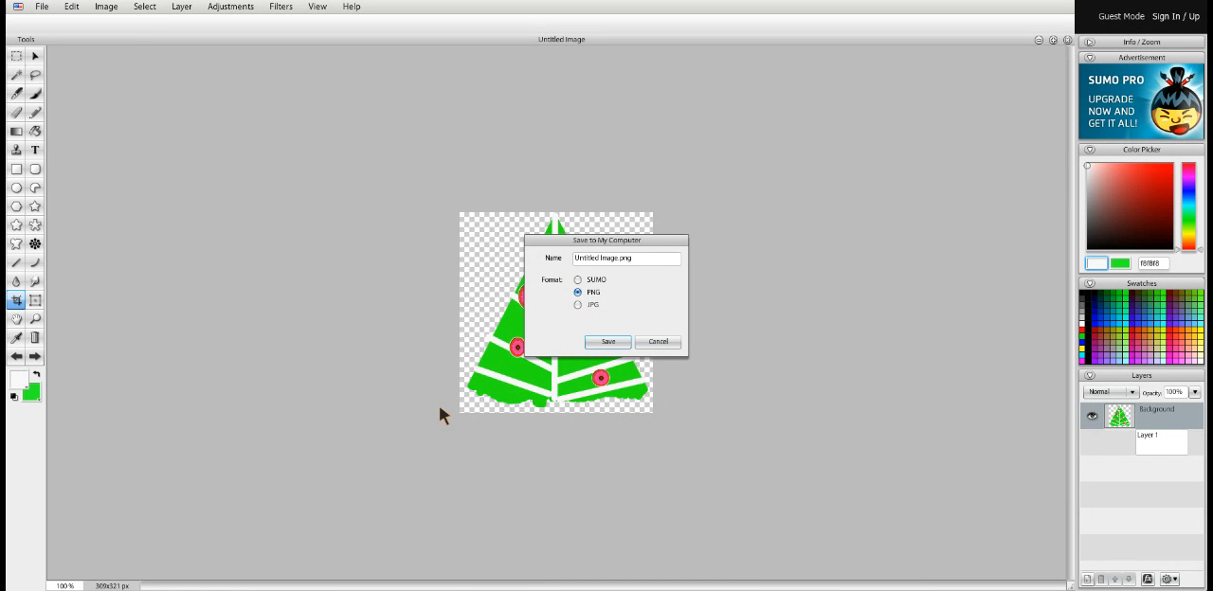
click(614, 345)
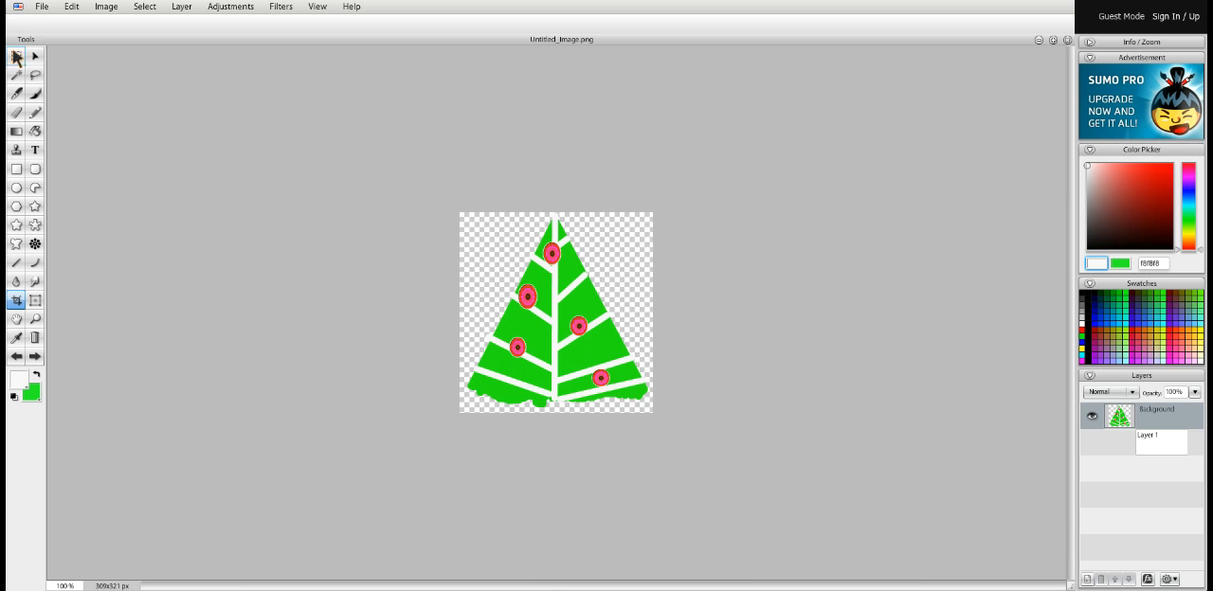
Create another 800 x 600 px image with a transparent background
click(43, 7)
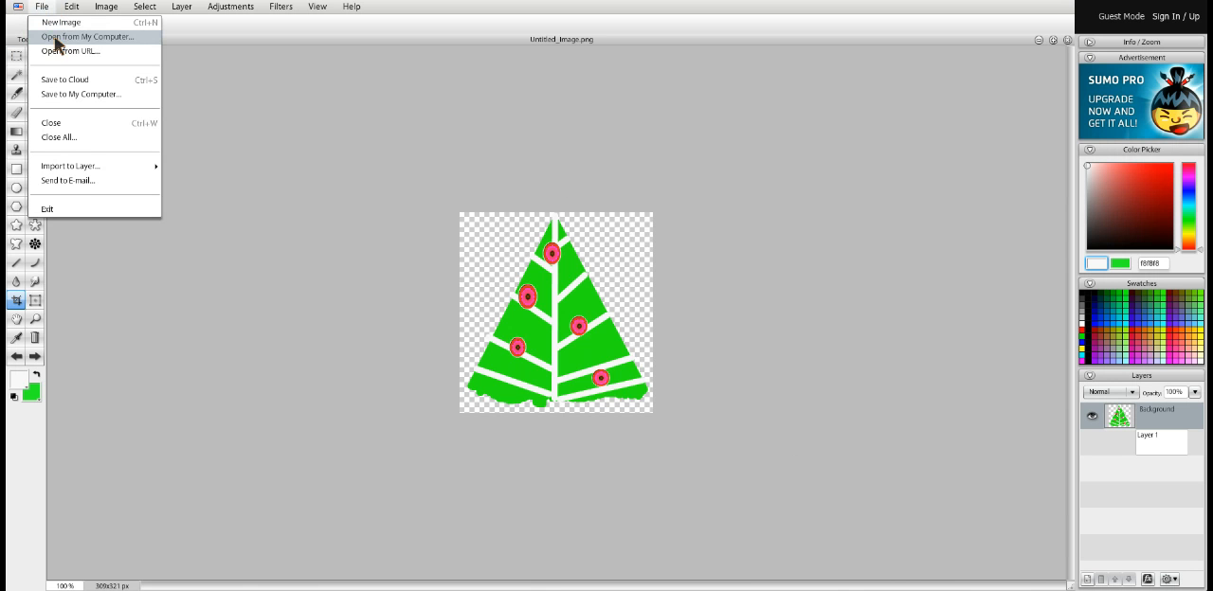
click(220, 100)
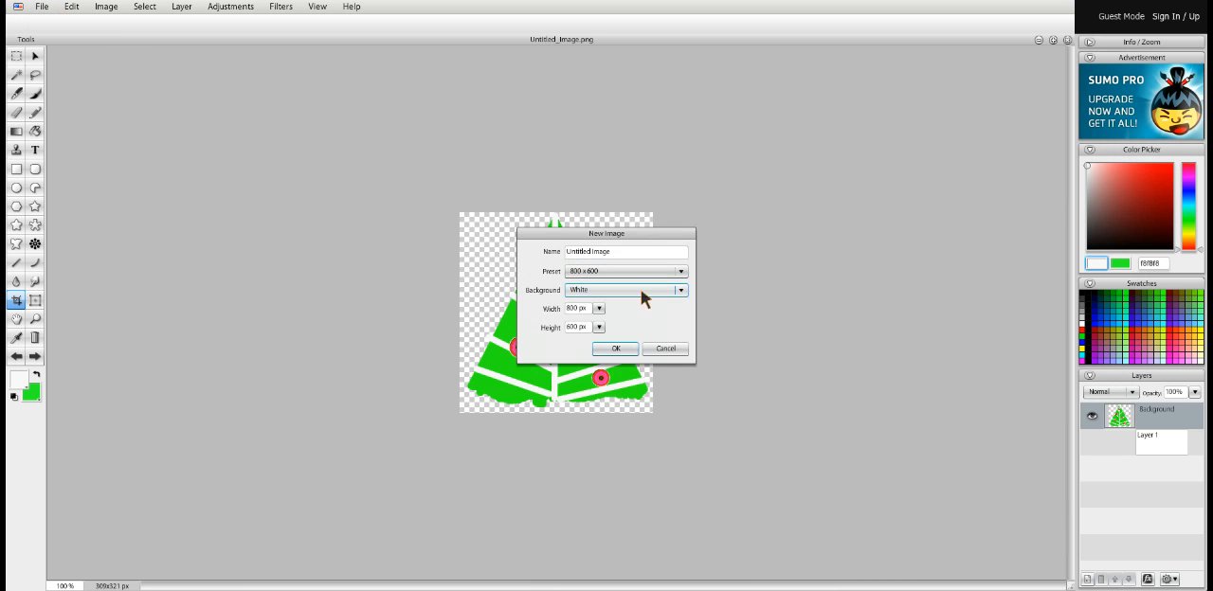
click(679, 290)
click(612, 318)
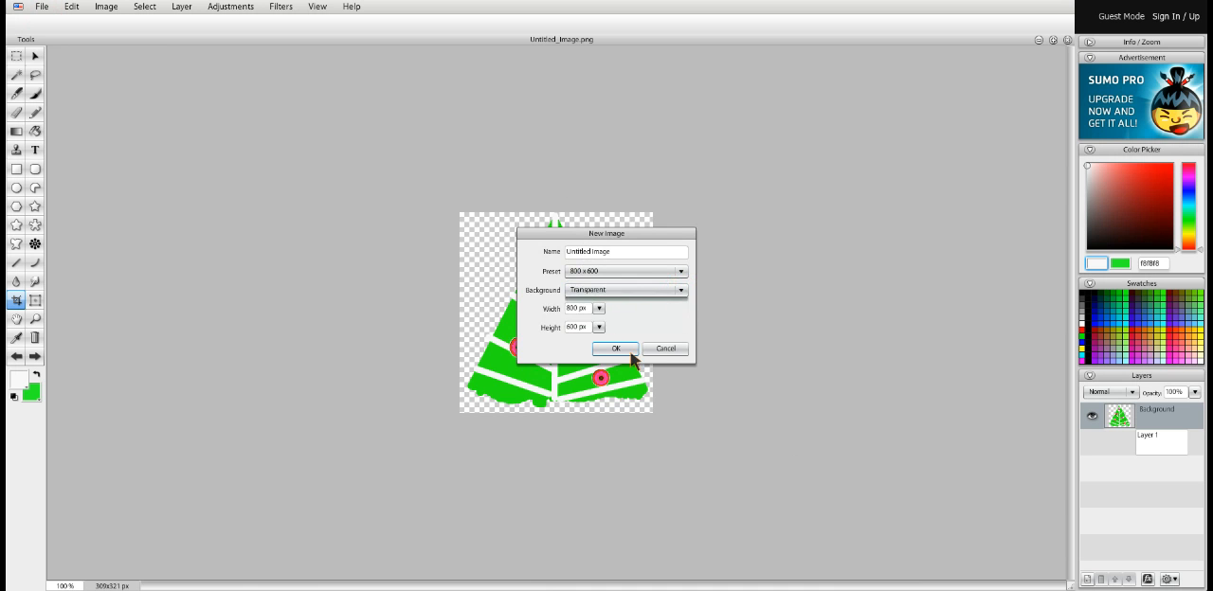
click(622, 350)
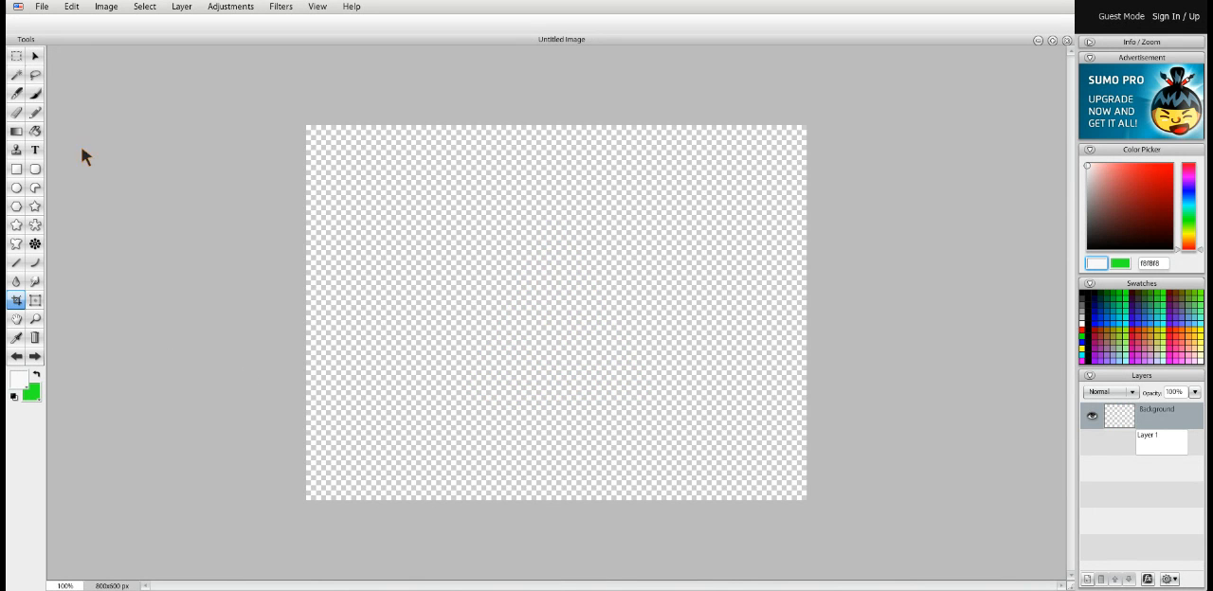
Set up the Brush tool with the Dry Brush 2 tip, a diameter of 88 px and blue 0000ff
click(35, 95)
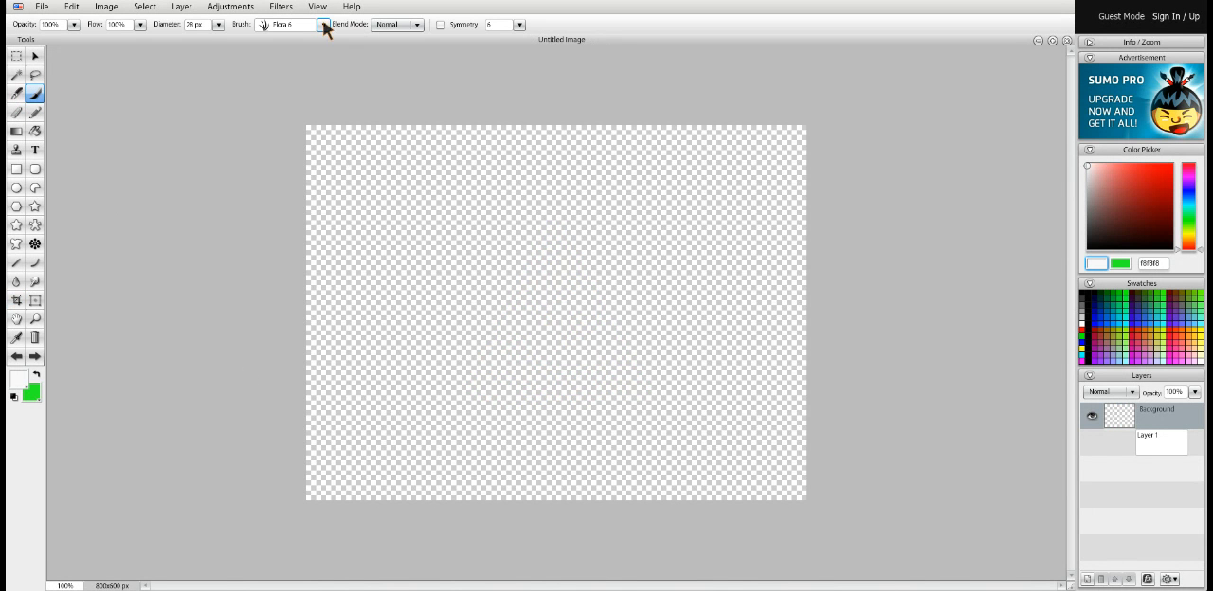
click(323, 26)
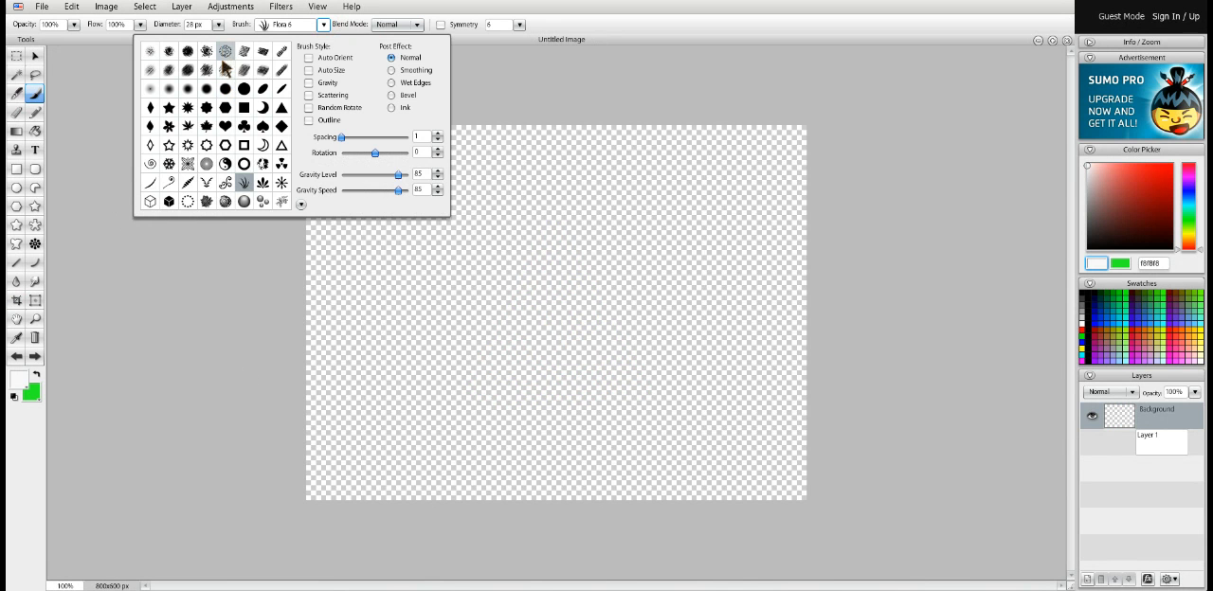
click(224, 53)
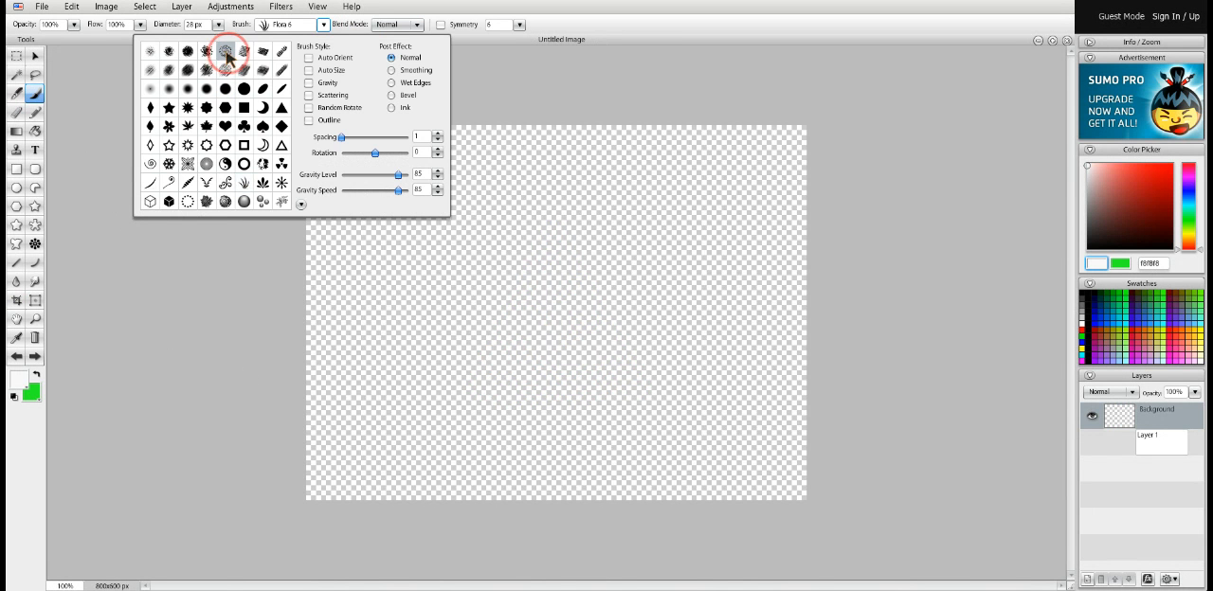
click(224, 291)
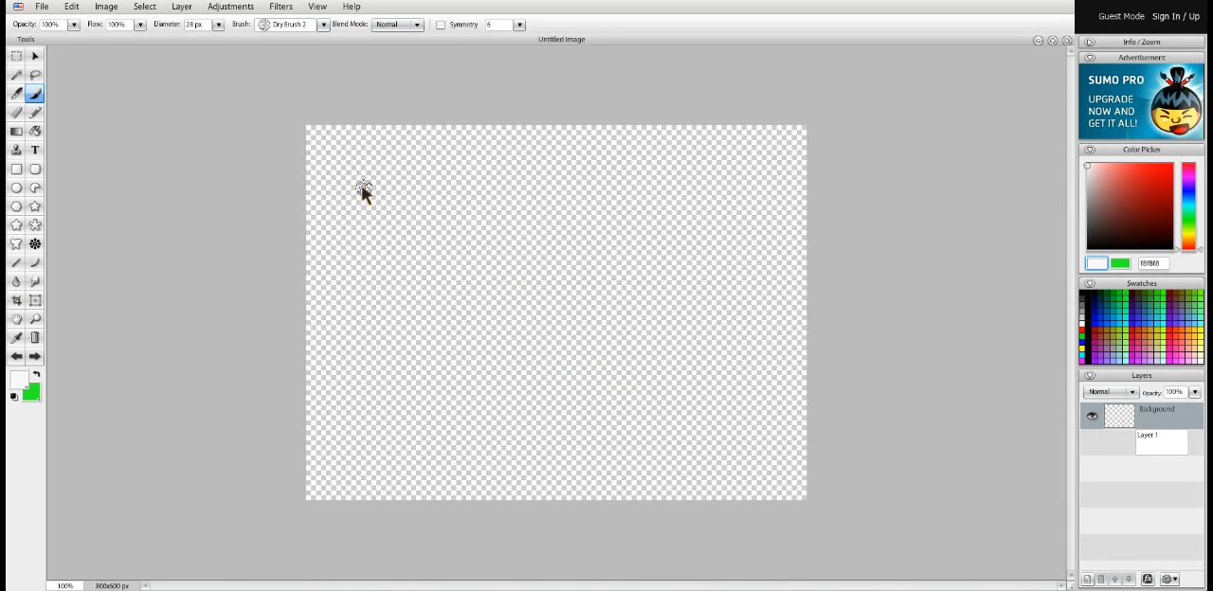
click(217, 26)
click(195, 39)
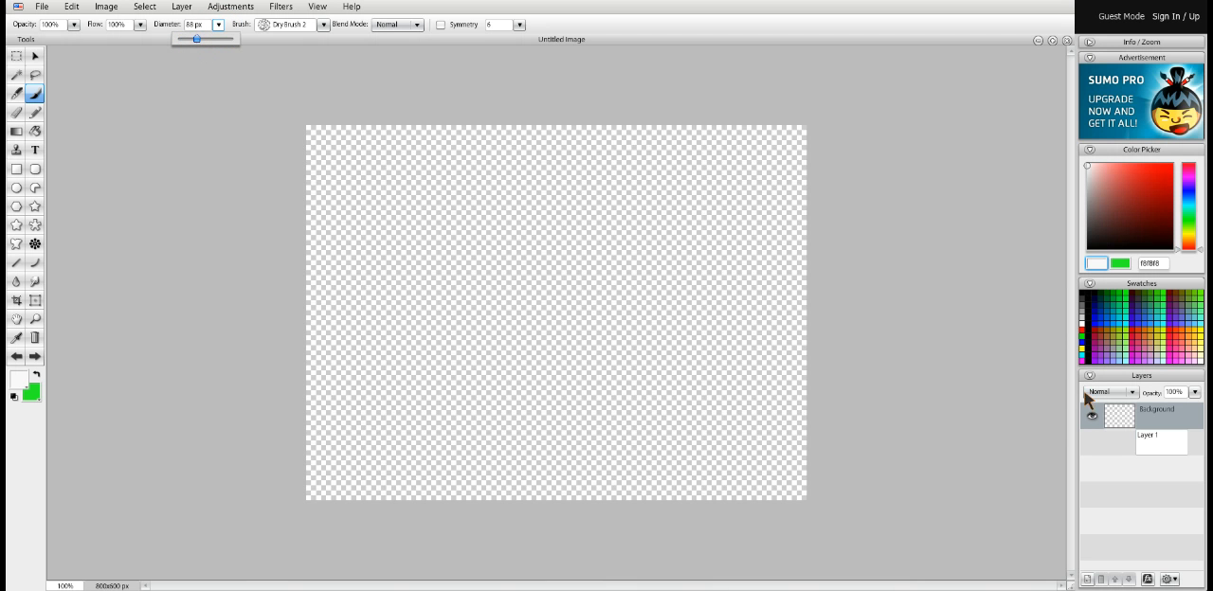
click(1096, 329)
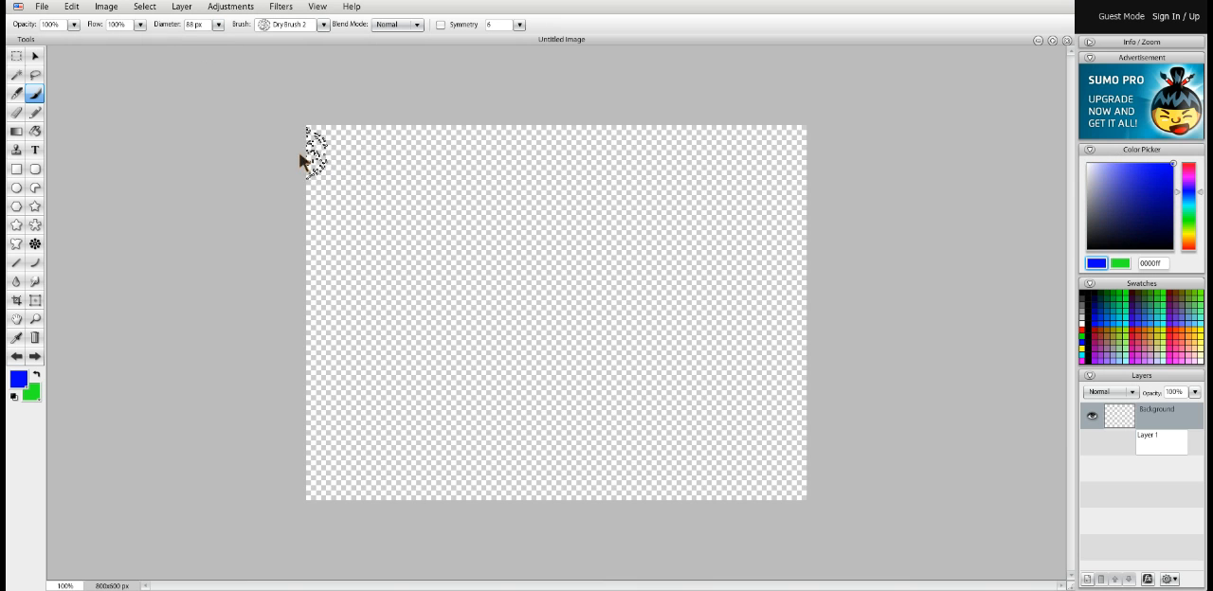
Try a blue stroke with Dry Brush 2 and one below it with Oil Brush 5, and undo both strokes
mouse_move(308, 152)
mouse_down()
mouse_move(636, 190)
mouse_move(771, 156)
mouse_move(815, 162)
mouse_move(427, 129)
mouse_move(244, 136)
mouse_up()
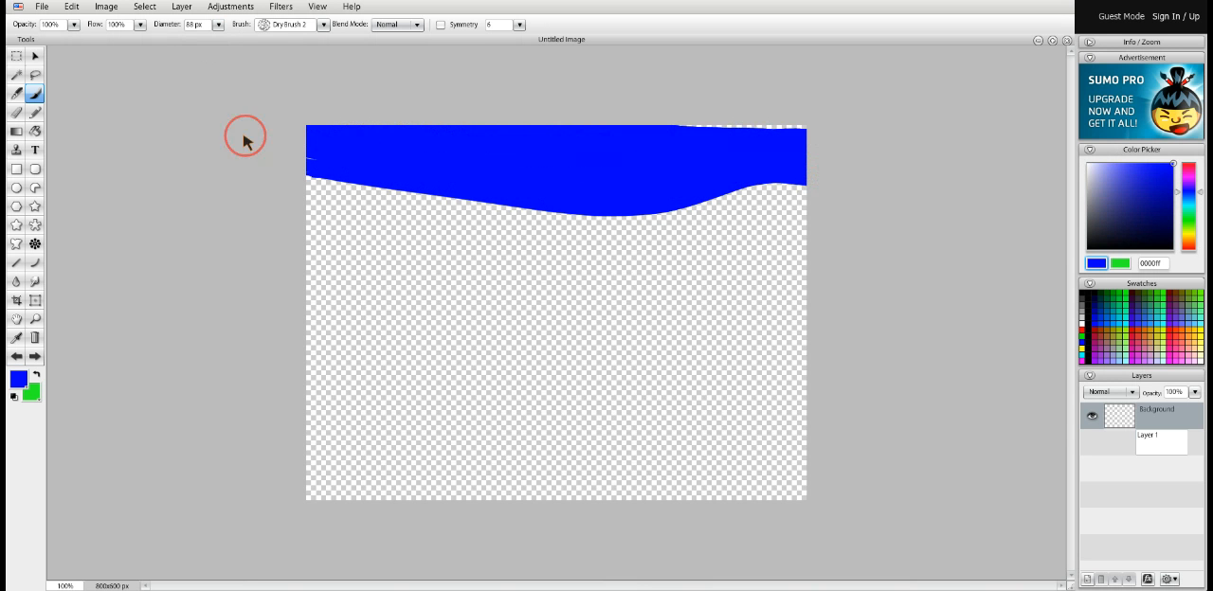
click(324, 23)
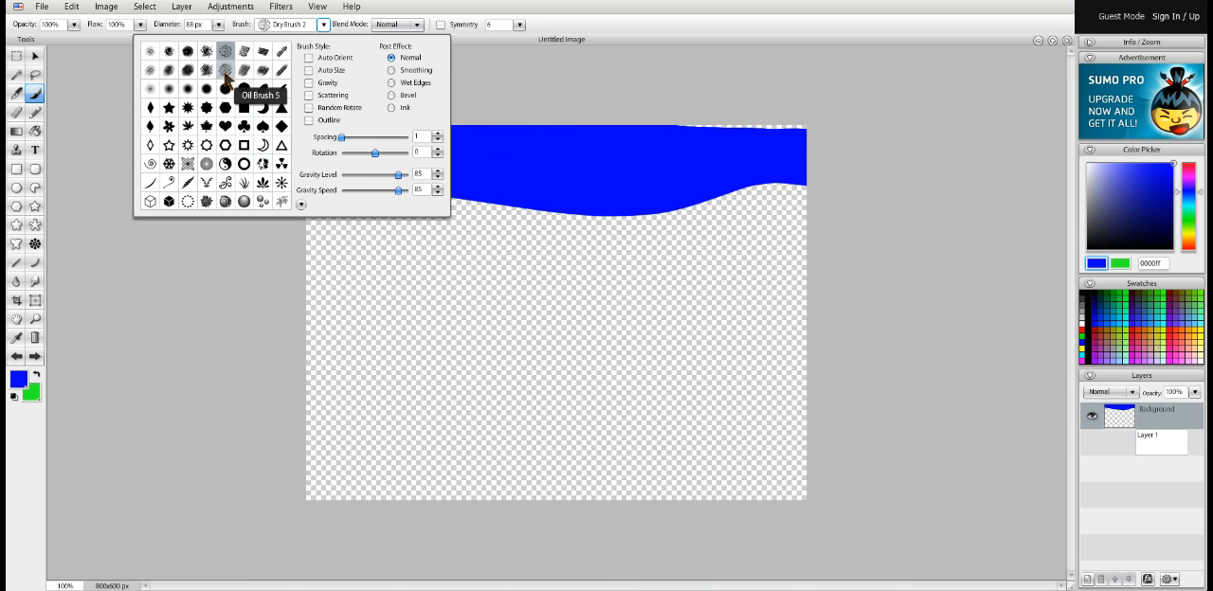
click(225, 72)
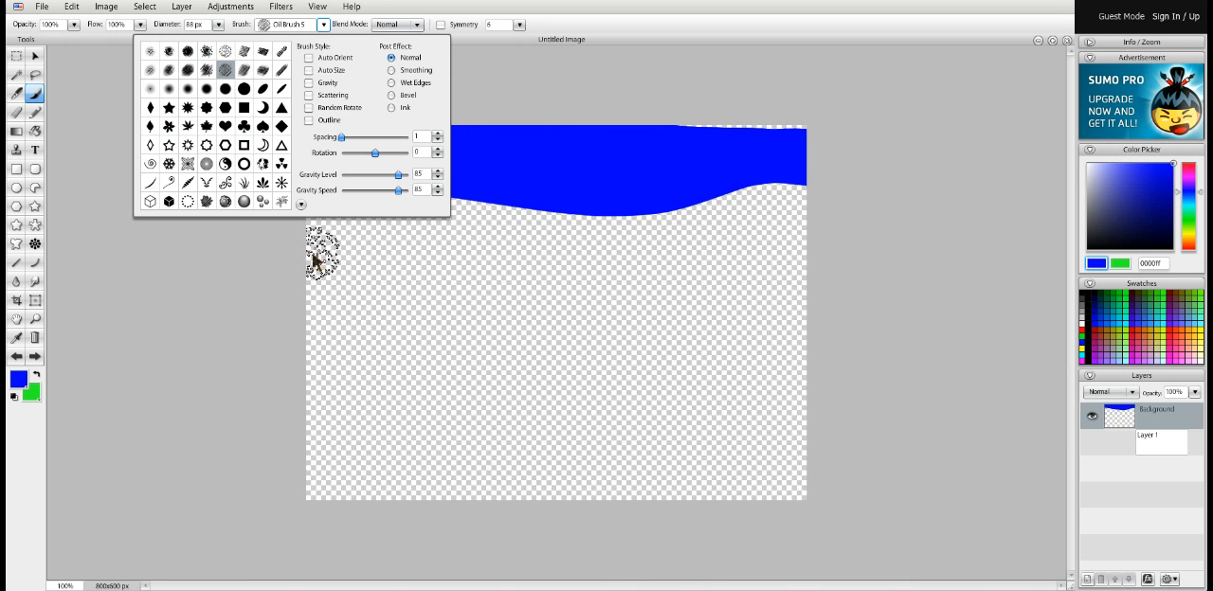
mouse_move(320, 250)
mouse_down()
mouse_move(642, 256)
mouse_move(735, 279)
mouse_up()
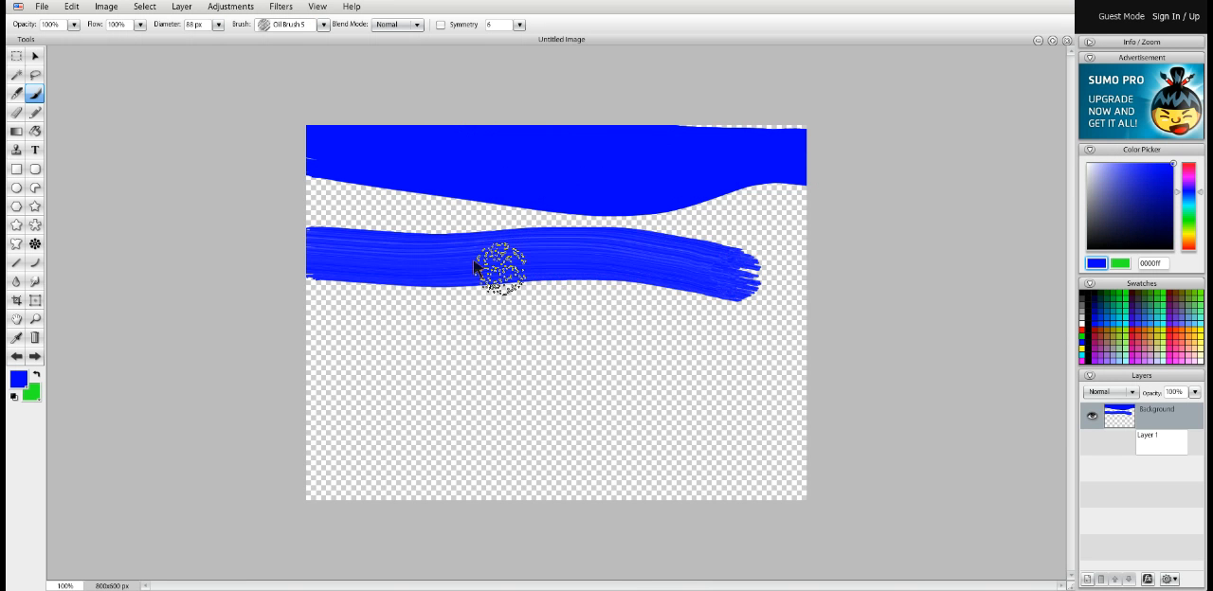
click(16, 357)
click(16, 357)
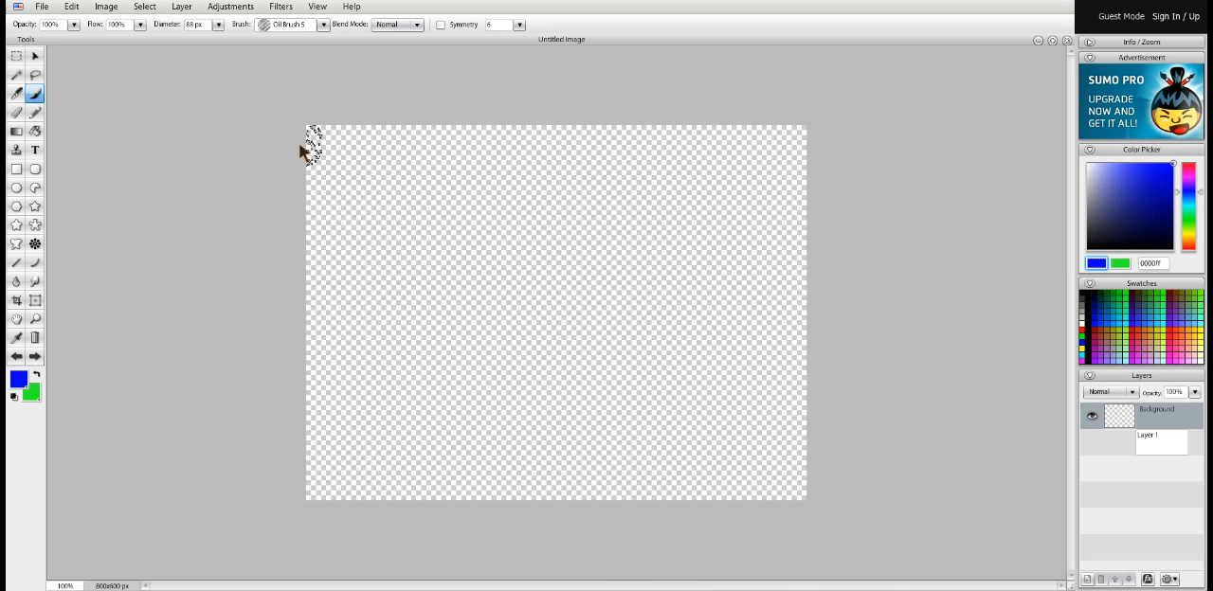
Paint a blue sky with a wavy edge over the upper half with Oil Brush 5, and white snow over the lower half
mouse_move(299, 142)
mouse_down()
mouse_move(903, 151)
mouse_move(905, 166)
mouse_move(571, 189)
mouse_move(314, 187)
mouse_move(268, 196)
mouse_move(650, 246)
mouse_move(831, 227)
mouse_move(571, 225)
mouse_move(227, 285)
mouse_move(772, 309)
mouse_move(837, 327)
mouse_move(844, 303)
mouse_move(612, 281)
mouse_move(287, 301)
mouse_move(123, 185)
mouse_up()
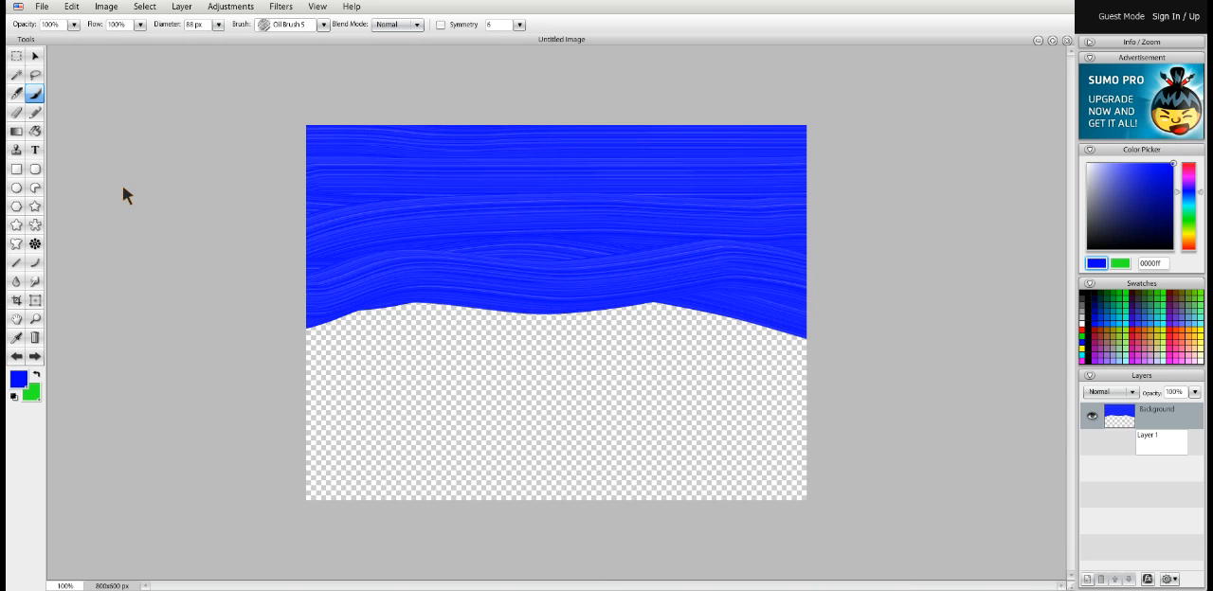
click(1082, 325)
mouse_move(296, 366)
mouse_down()
mouse_move(394, 333)
mouse_move(843, 372)
mouse_move(677, 327)
mouse_move(298, 344)
mouse_move(320, 387)
mouse_move(669, 398)
mouse_move(826, 420)
mouse_move(579, 395)
mouse_move(784, 398)
mouse_move(760, 455)
mouse_move(787, 498)
mouse_move(791, 465)
mouse_move(271, 469)
mouse_move(711, 504)
mouse_move(570, 428)
mouse_move(238, 420)
mouse_move(465, 420)
mouse_move(238, 460)
mouse_up()
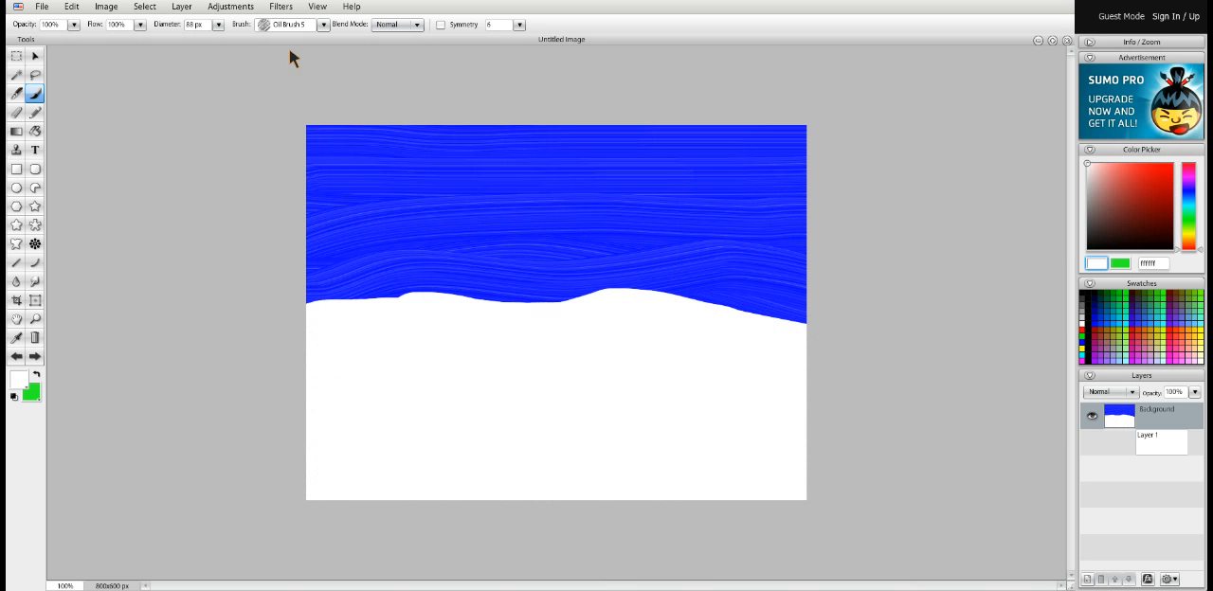
Stamp thirteen small white stars across the blue sky with the Star 1 brush at a diameter of 17 px
click(322, 25)
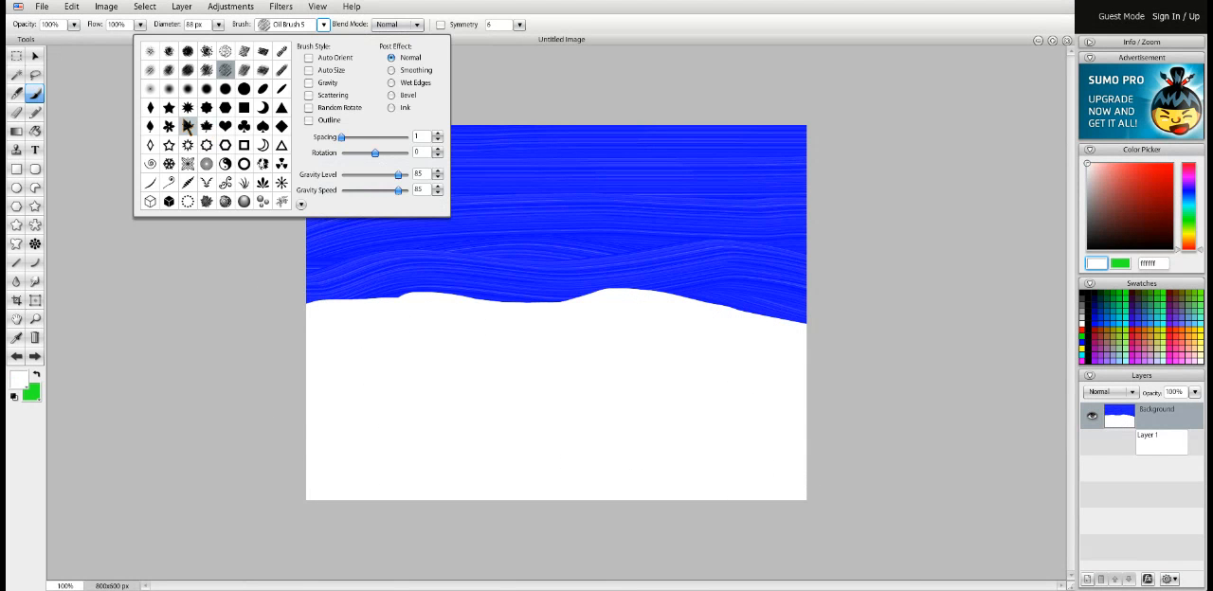
click(168, 107)
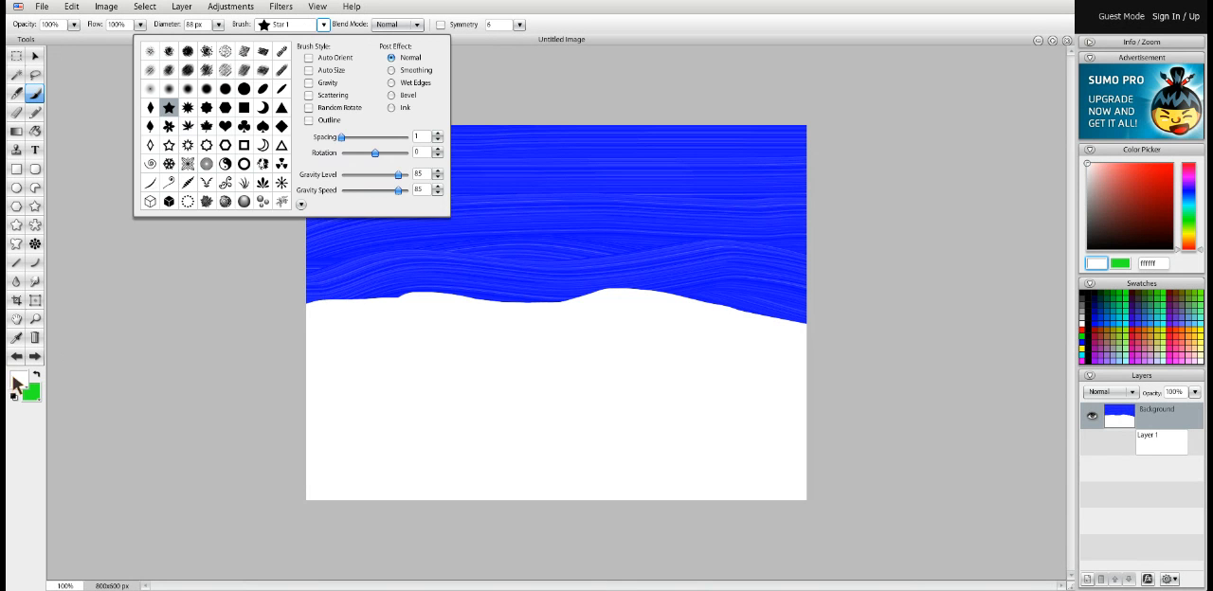
click(119, 395)
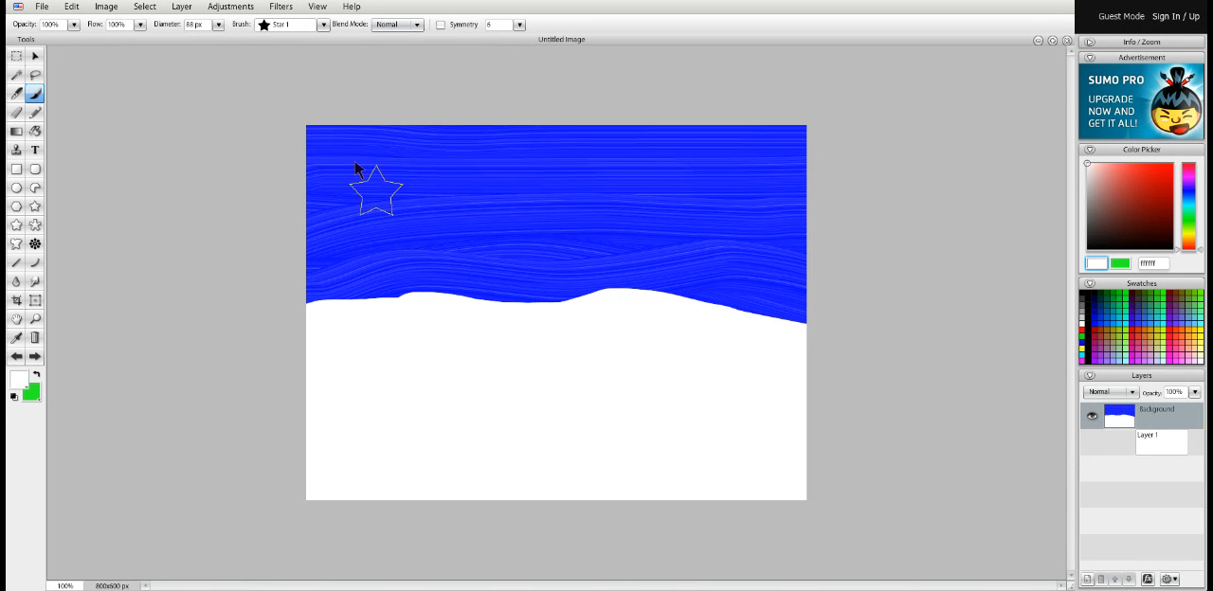
click(218, 24)
click(336, 156)
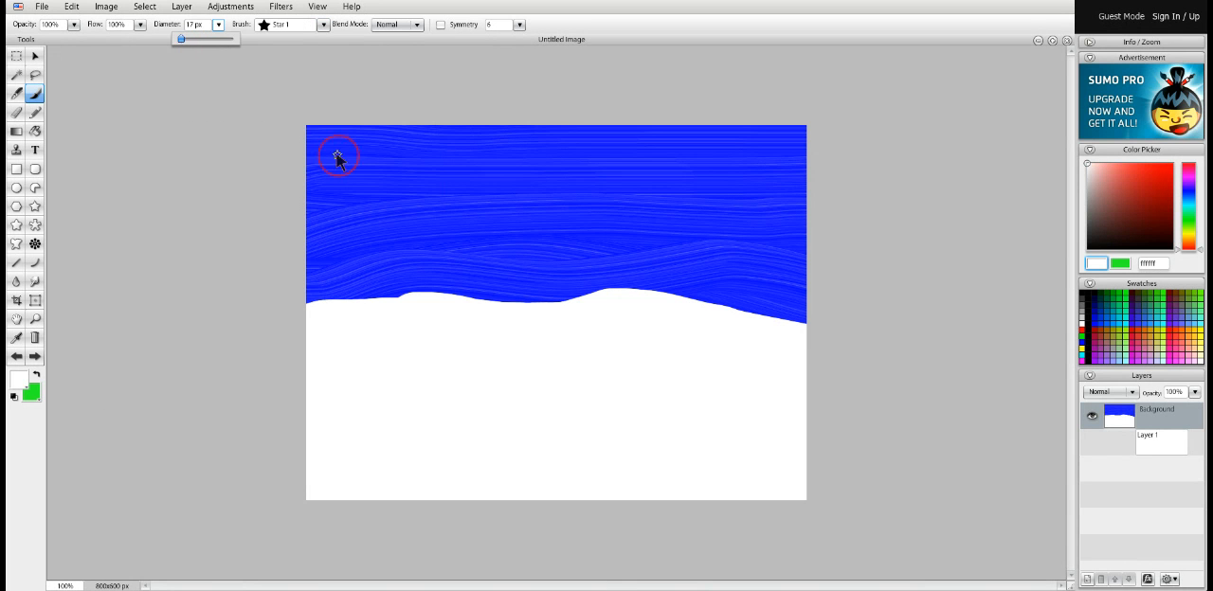
click(482, 147)
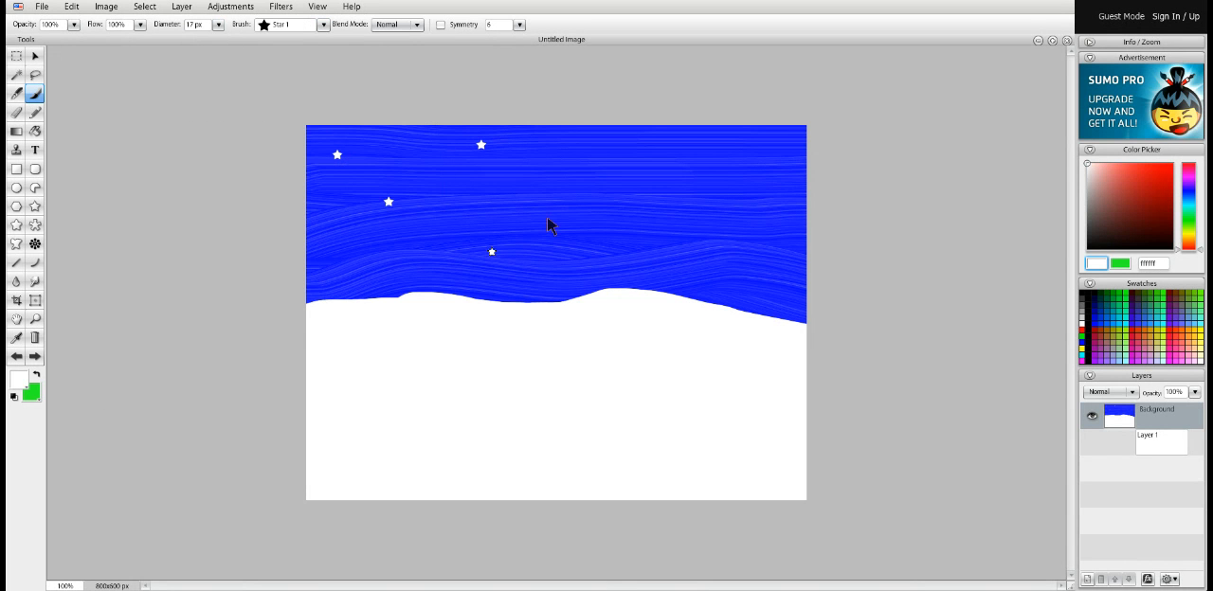
click(634, 159)
click(735, 134)
click(745, 159)
click(597, 247)
click(350, 265)
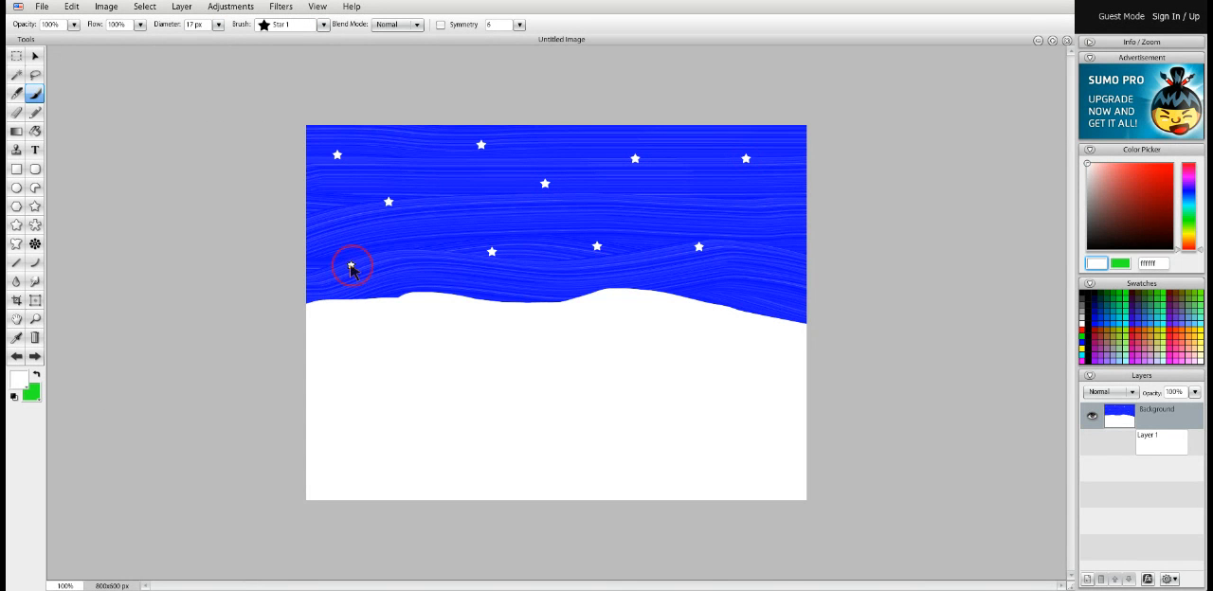
click(652, 196)
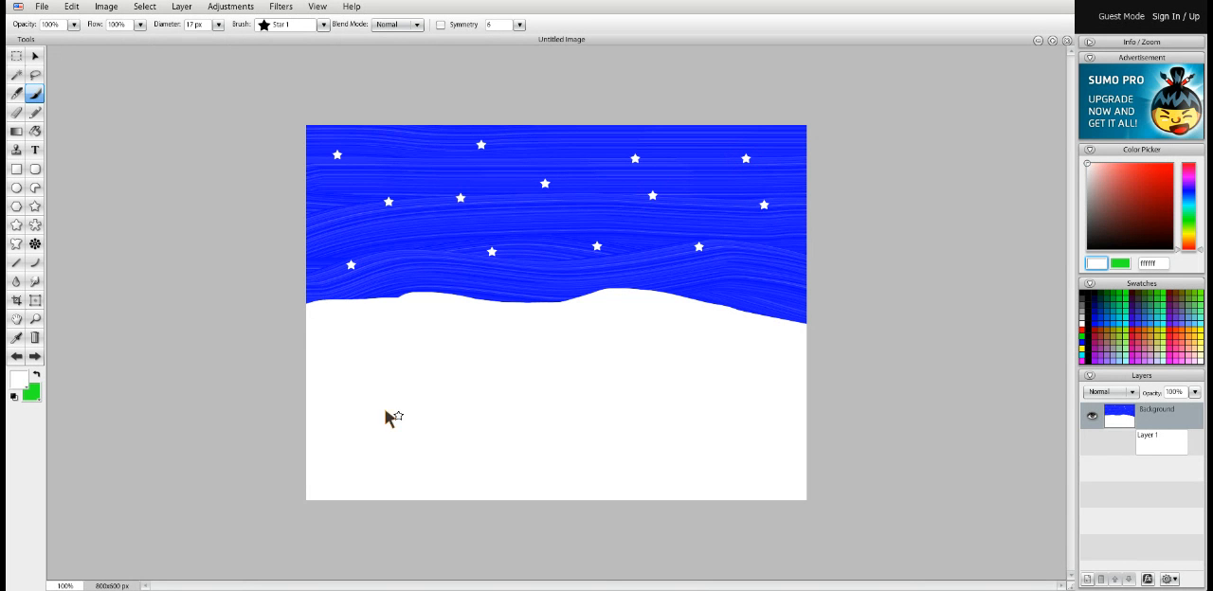
Stamp seven green grass tufts on the white snow with the Flora 6 brush at a diameter of 40 px
click(323, 25)
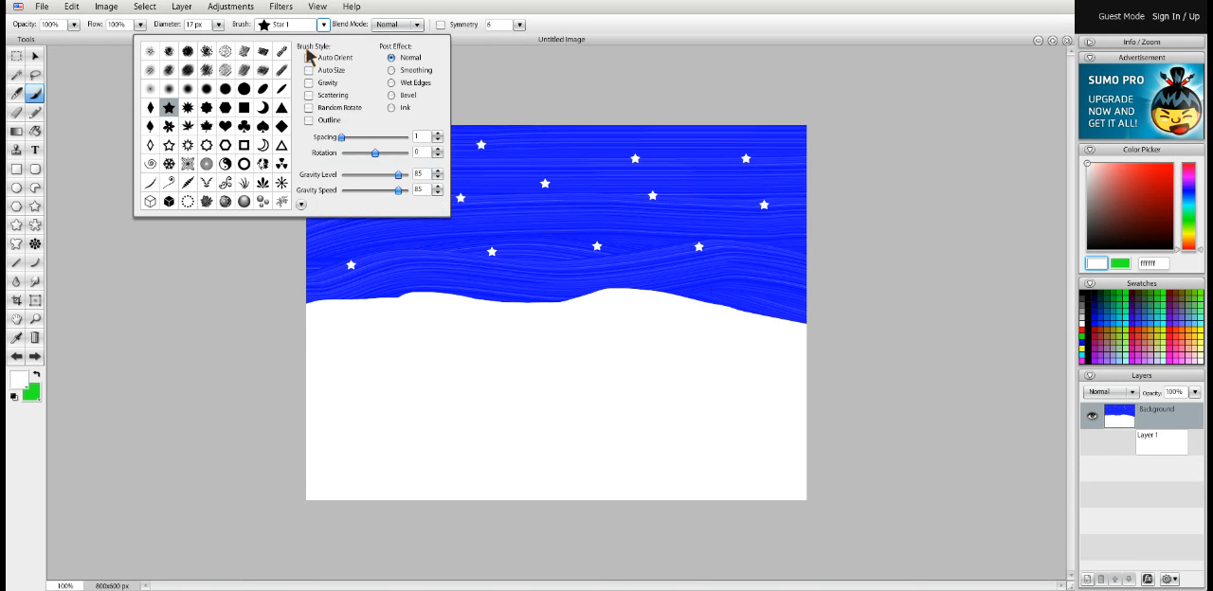
click(243, 185)
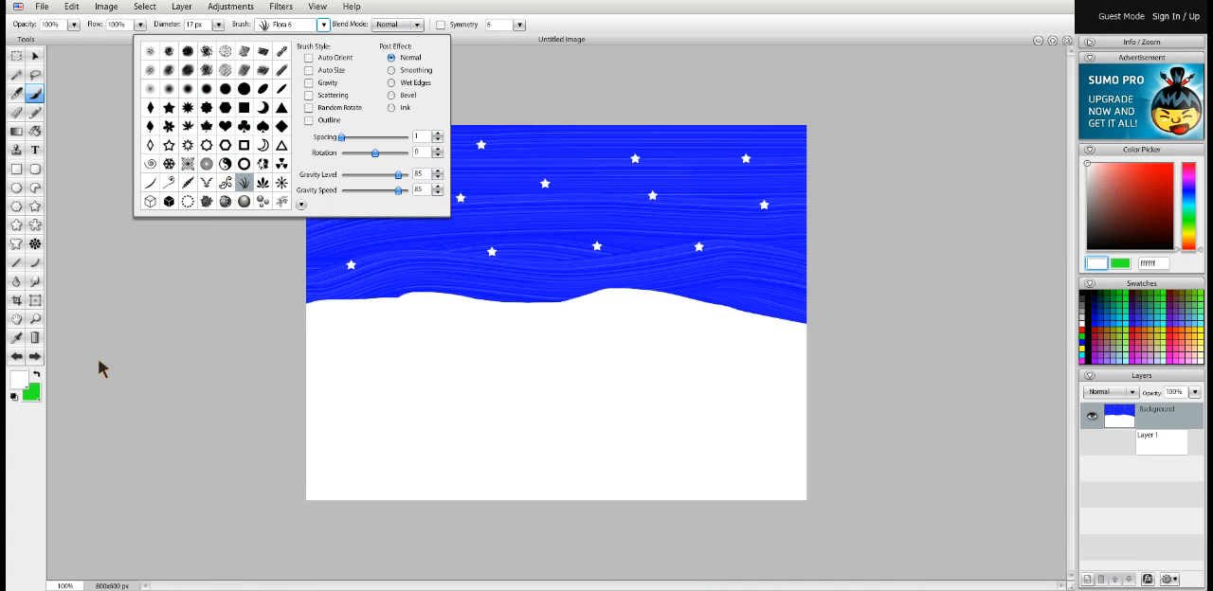
click(37, 379)
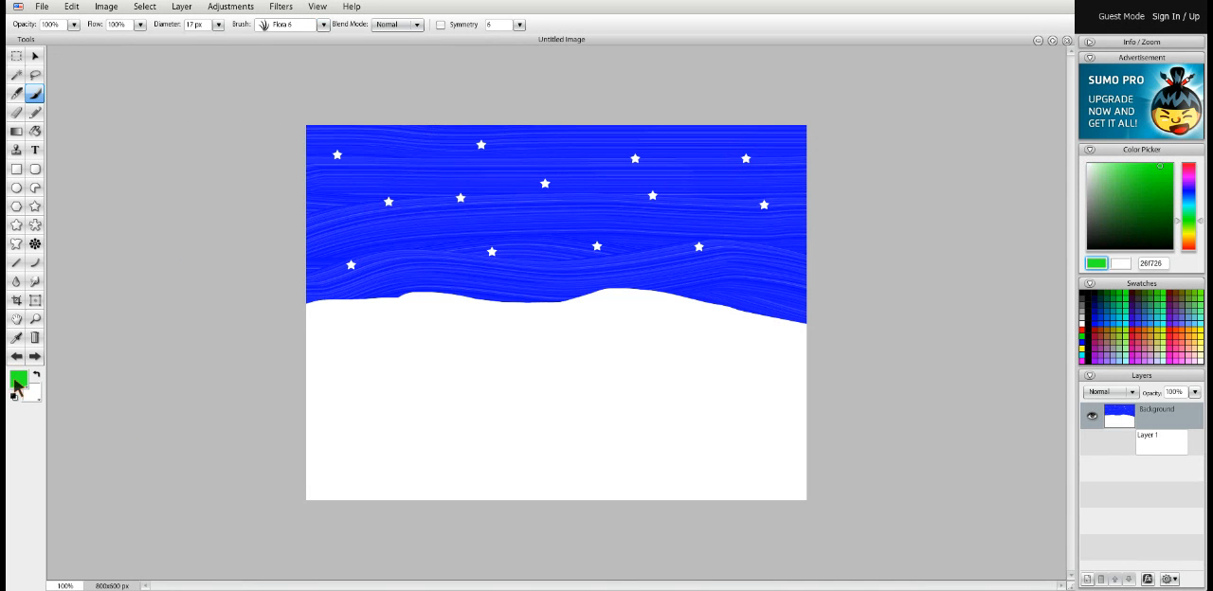
click(217, 24)
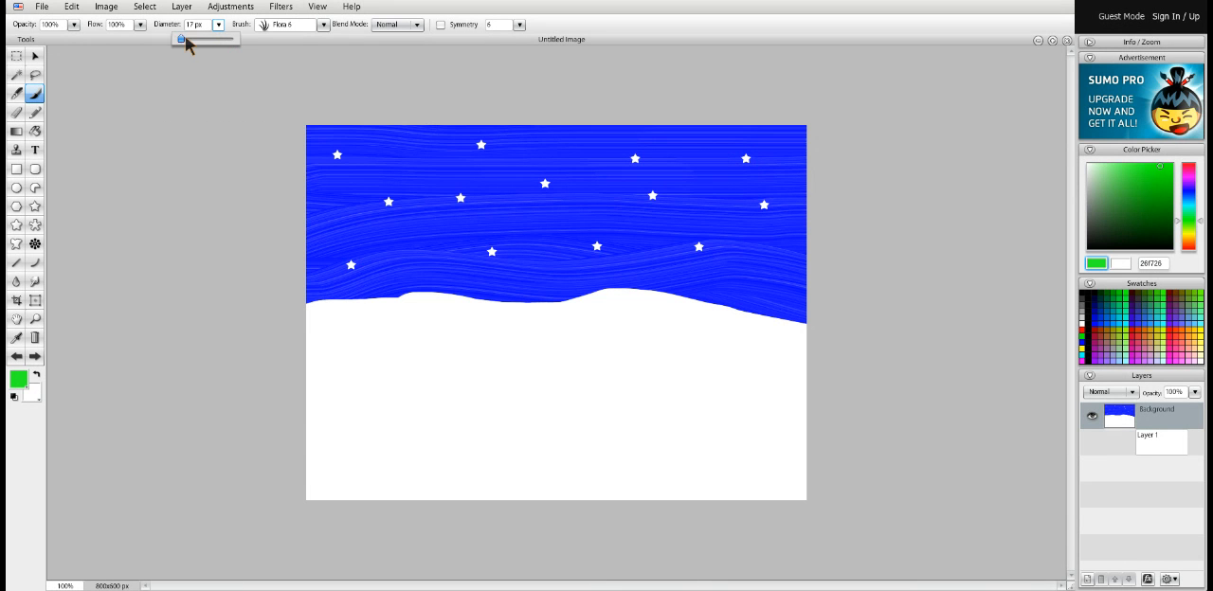
drag(181, 39, 189, 38)
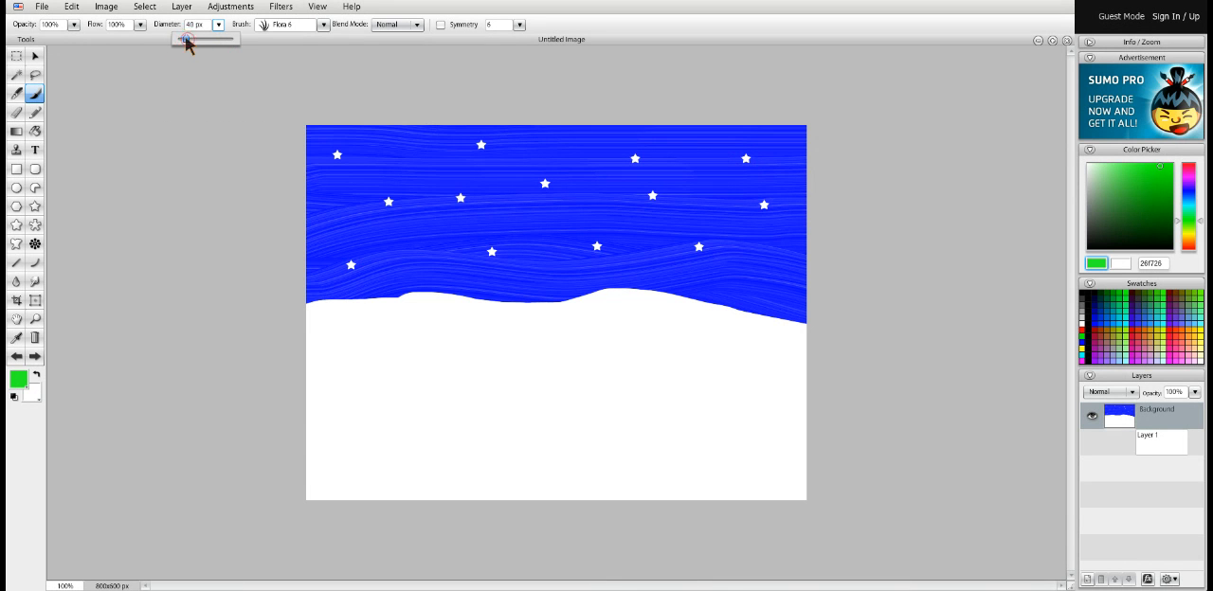
click(356, 454)
click(356, 366)
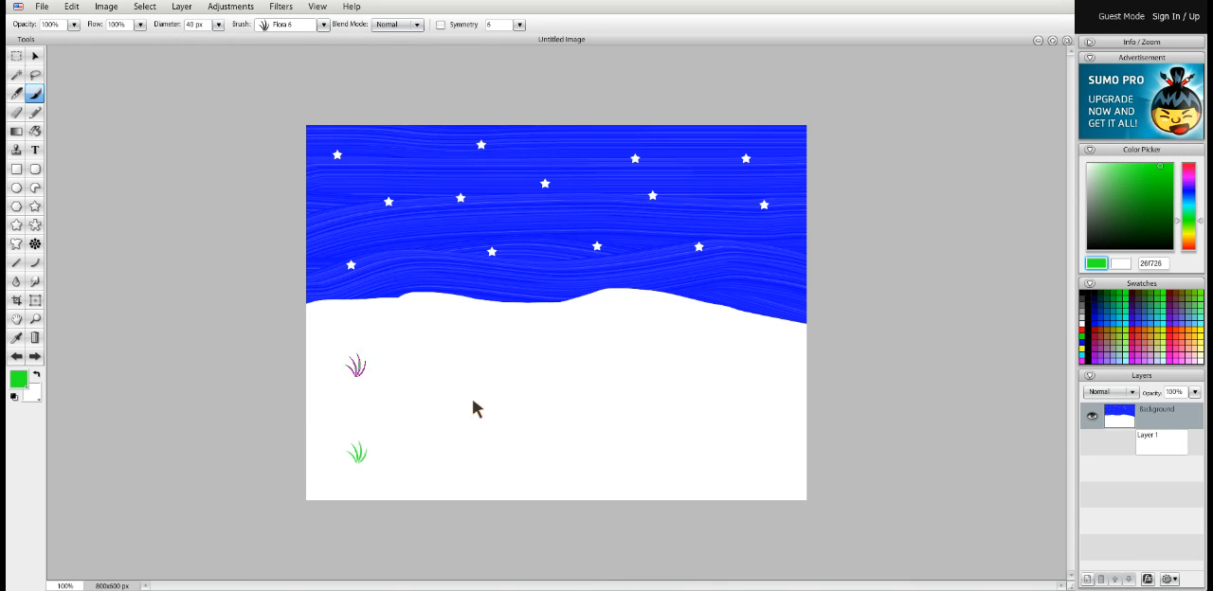
click(542, 464)
click(716, 353)
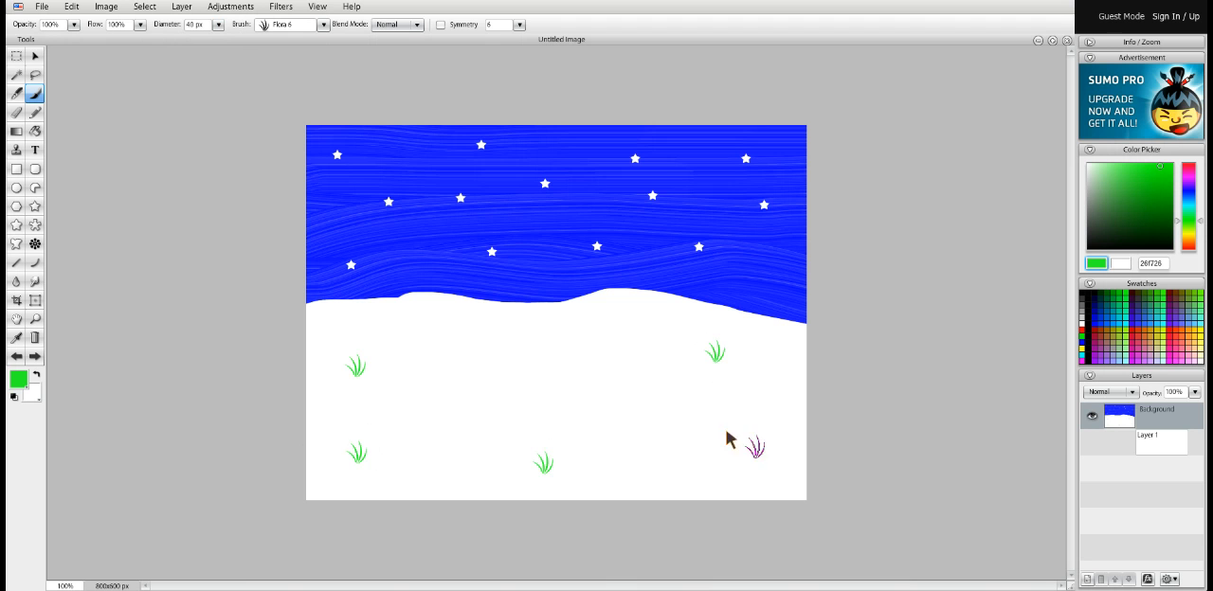
click(756, 447)
click(499, 353)
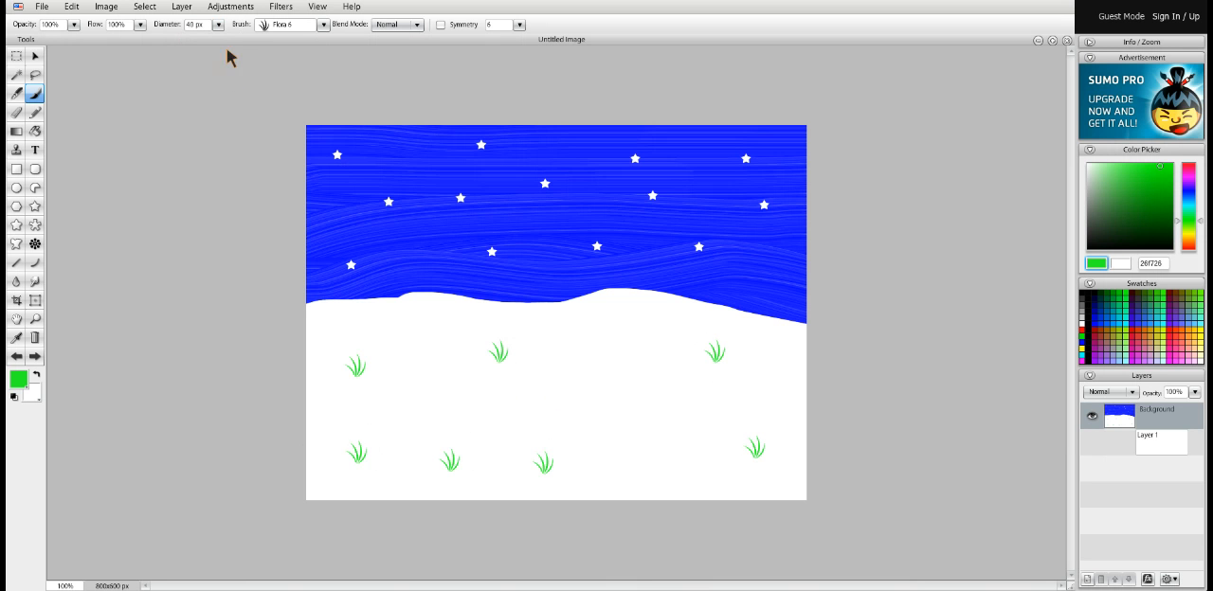
Add a new empty layer above the painted winter background
click(184, 9)
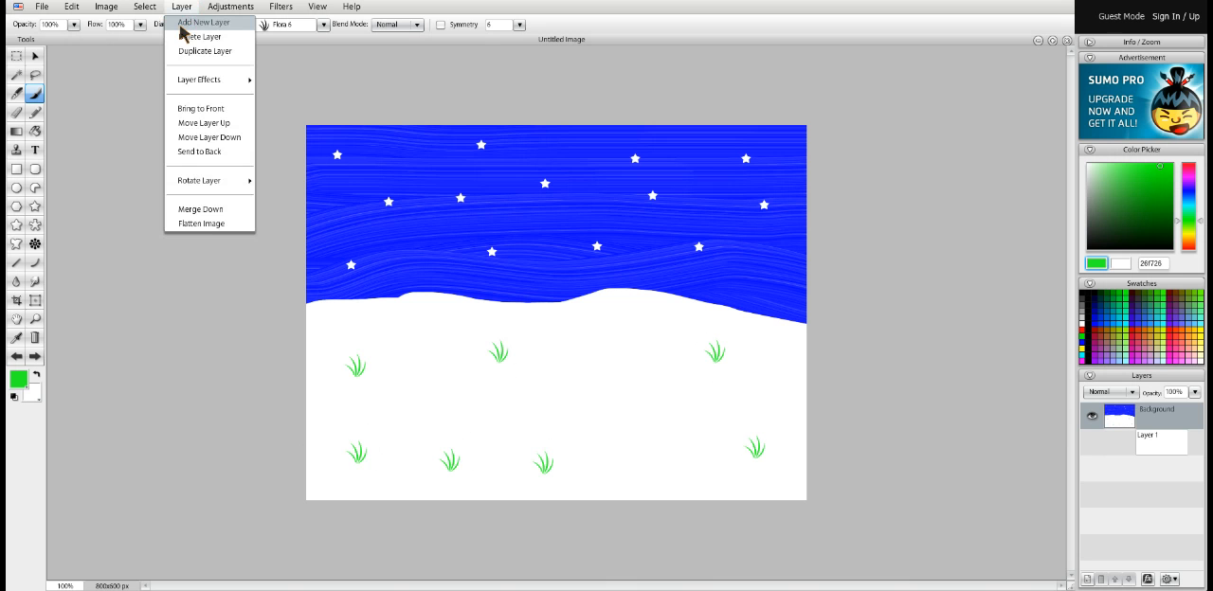
click(184, 31)
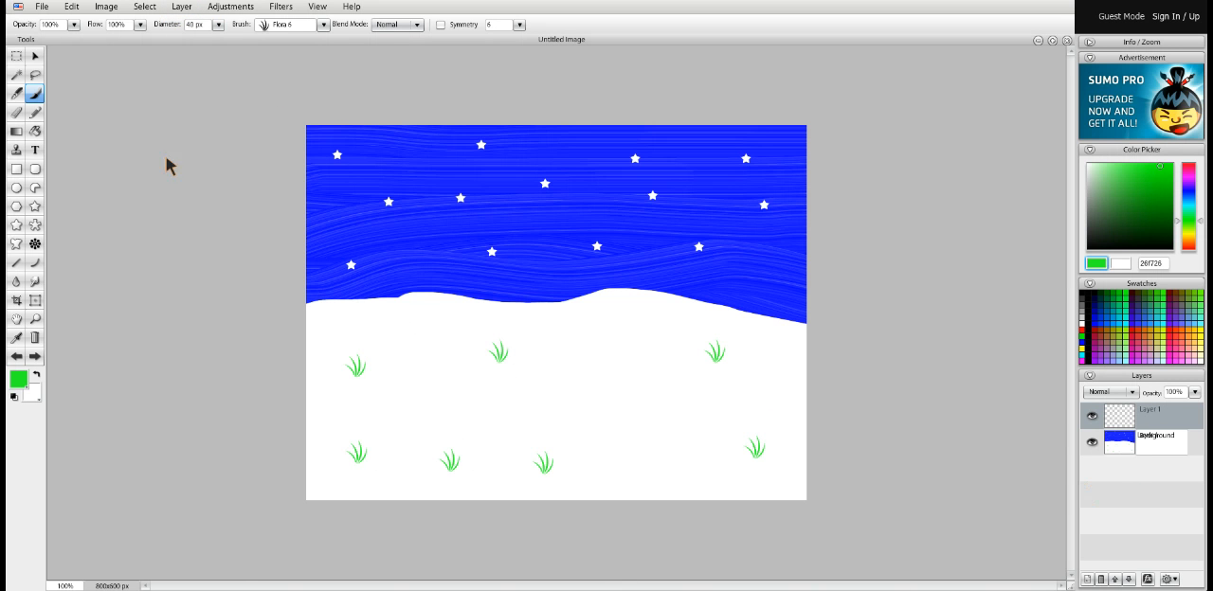
click(72, 11)
click(40, 10)
Import the saved Christmas tree picture into the winter scene as a layer
click(42, 8)
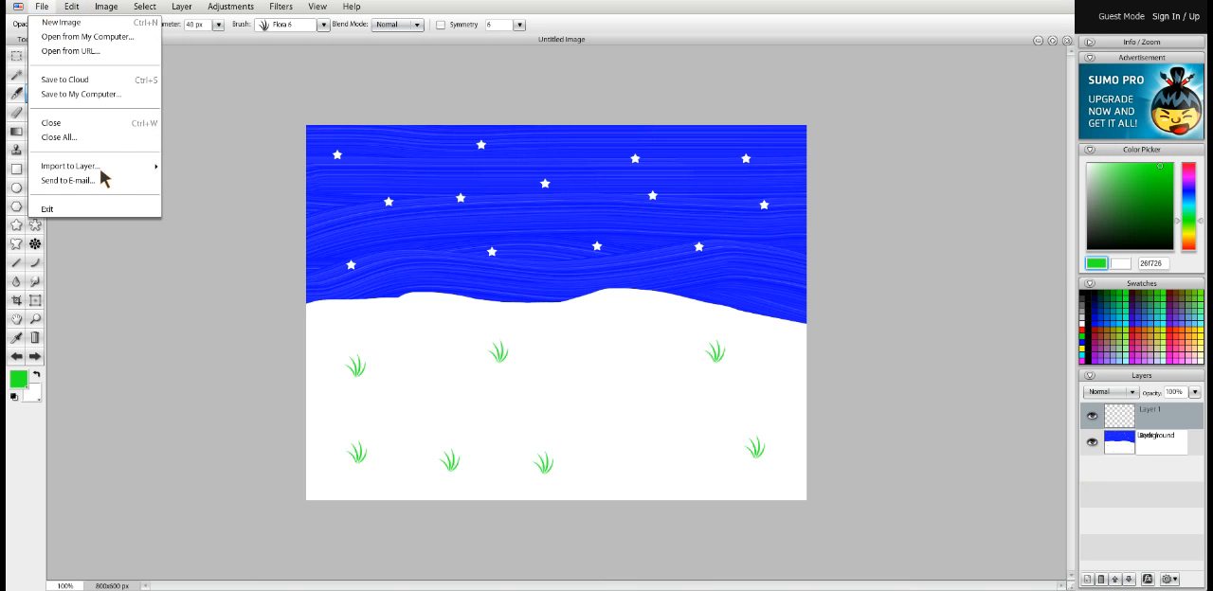
mouse_move(104, 167)
click(190, 168)
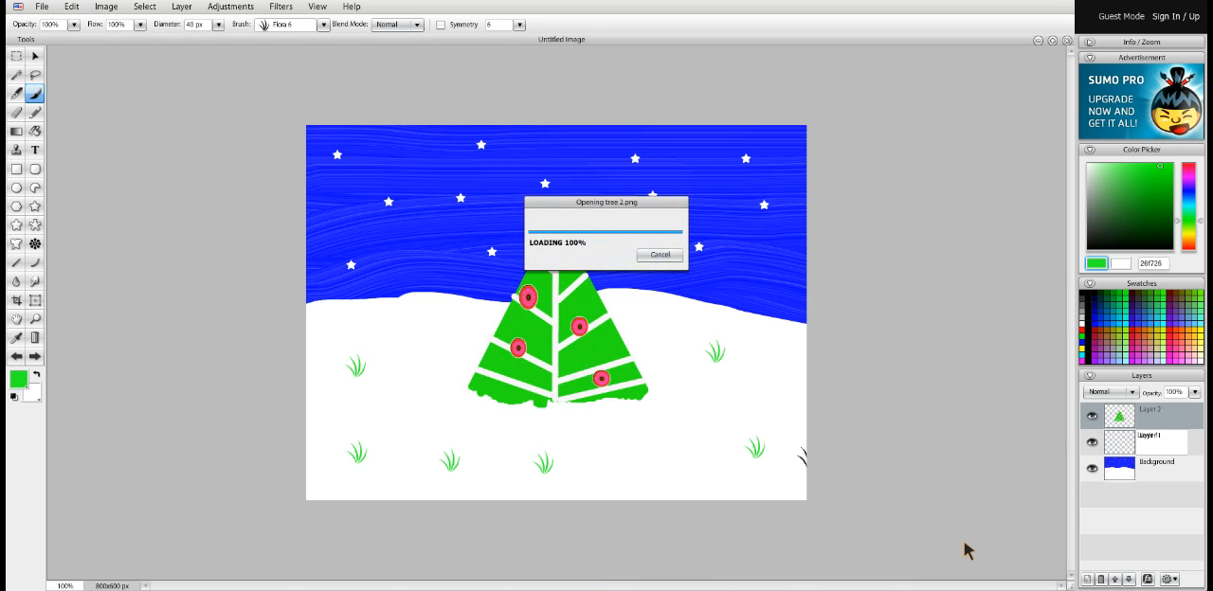
Move the imported tree from the centre of the scene to the left and slightly down onto the snow
click(35, 56)
click(556, 348)
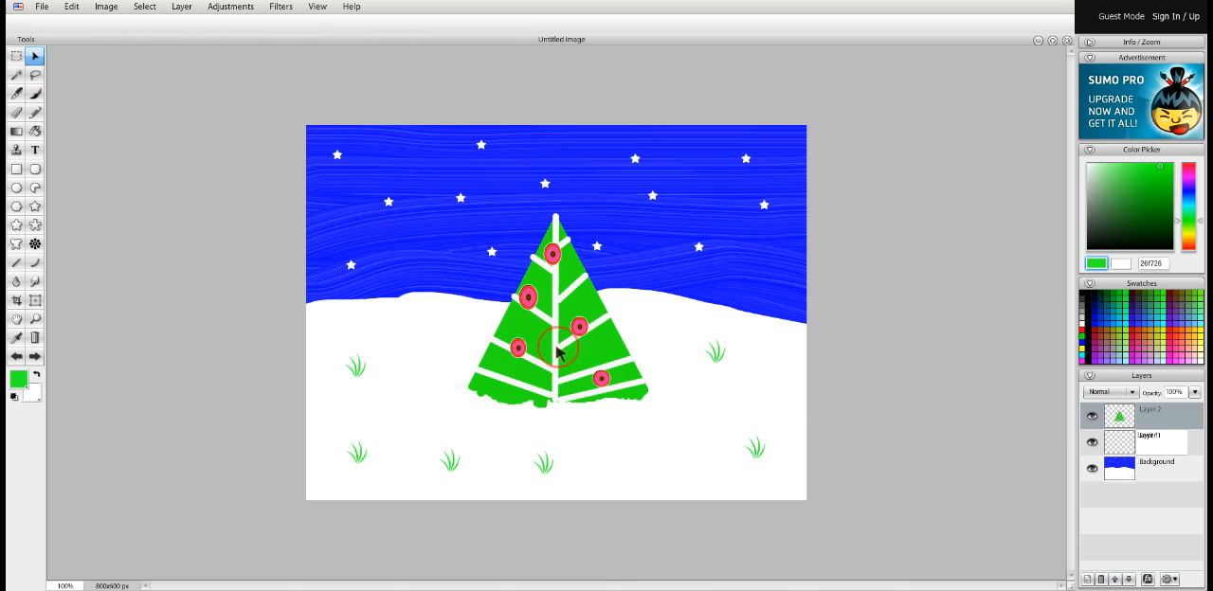
mouse_move(557, 350)
mouse_down()
mouse_move(466, 379)
mouse_move(438, 377)
mouse_move(431, 358)
mouse_move(446, 349)
mouse_move(448, 367)
mouse_up()
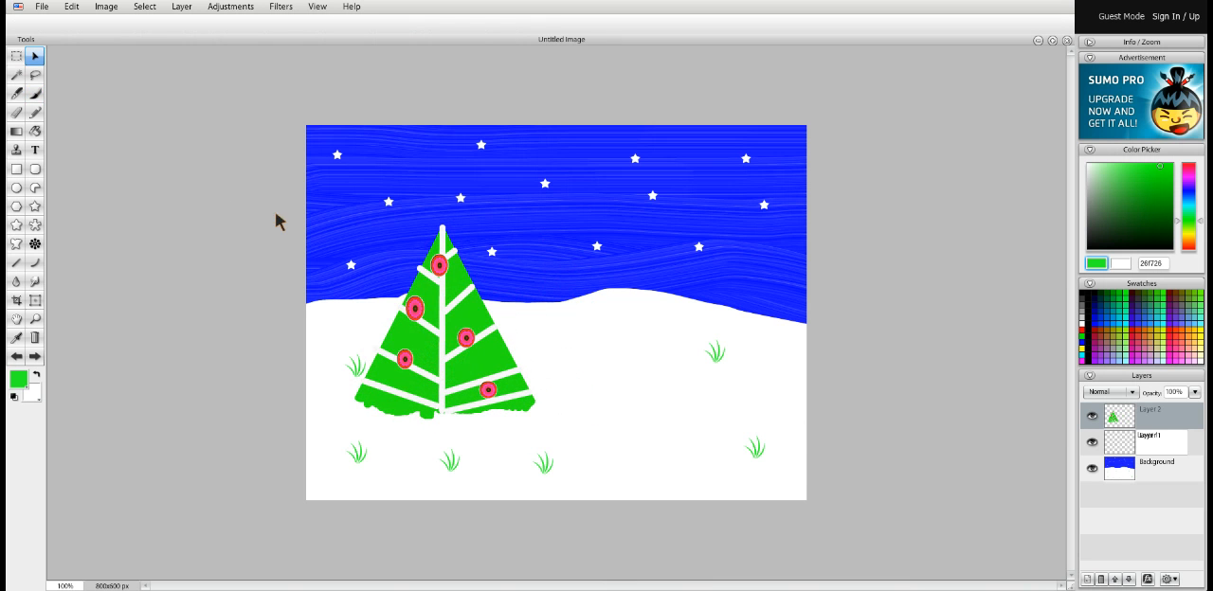
Add a new empty layer above the imported green tree
click(182, 6)
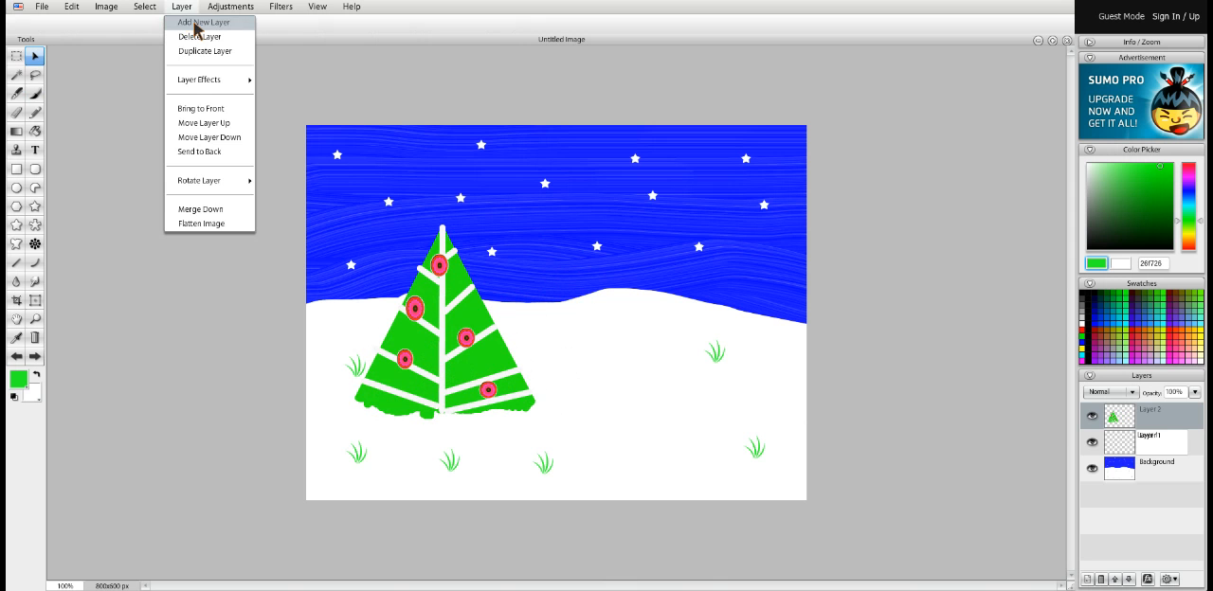
click(195, 24)
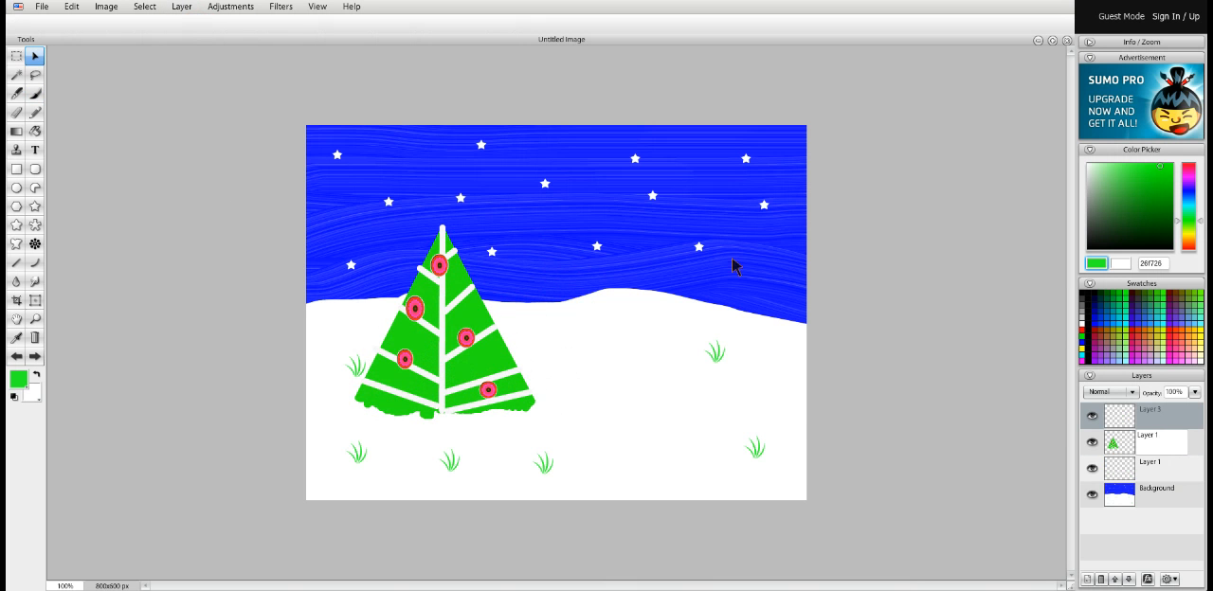
Import tree 2.png into the scene as a layer and move this second tree right and slightly down onto the snow
click(40, 7)
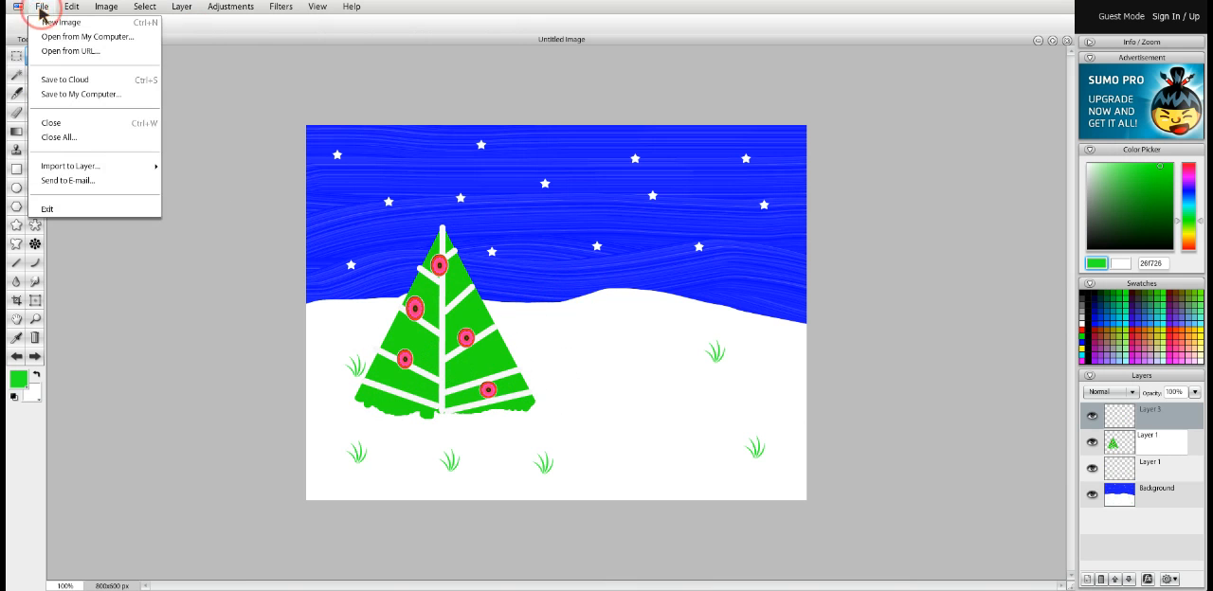
mouse_move(59, 174)
click(183, 177)
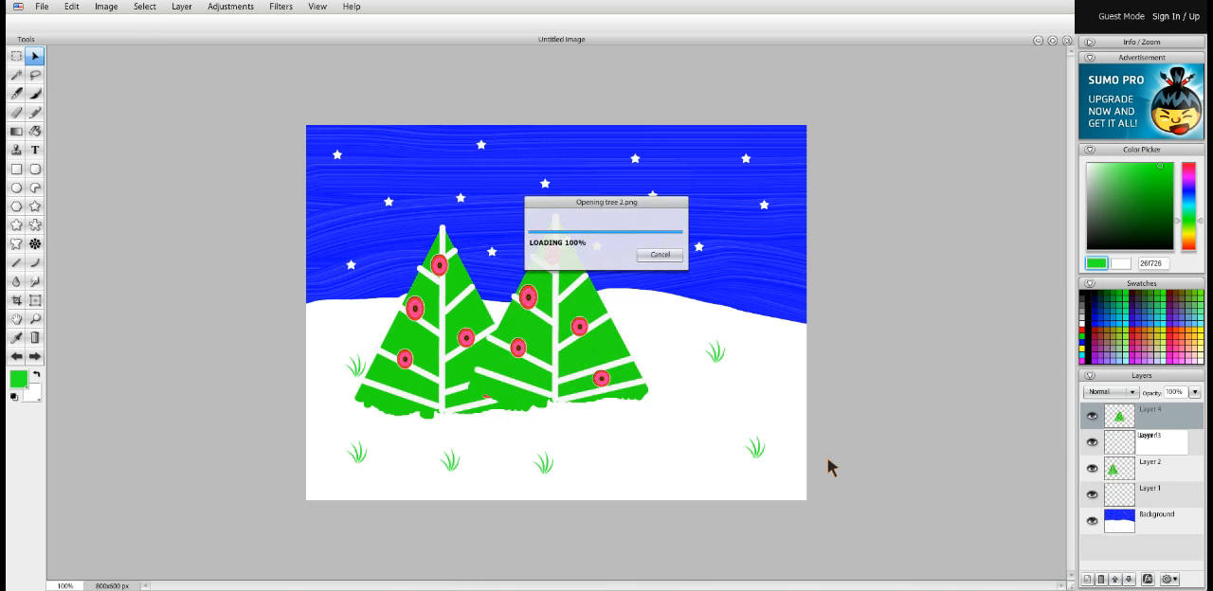
drag(555, 347, 643, 369)
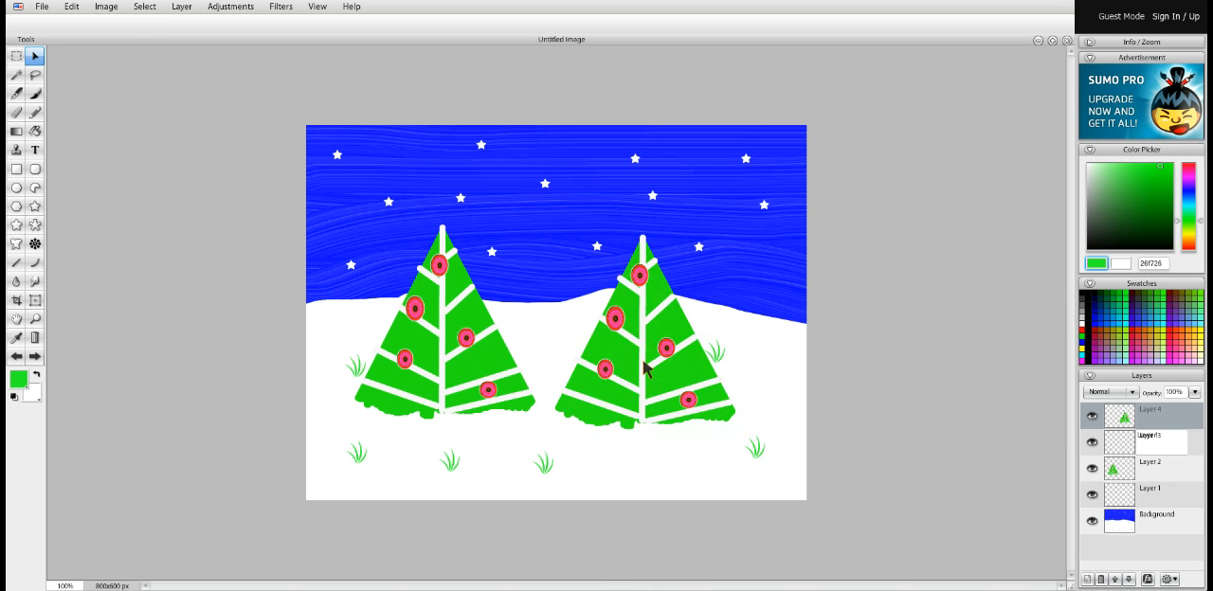
Fill all the green sections of the second tree with pink f7267d using the Paint Bucket
click(35, 131)
click(17, 379)
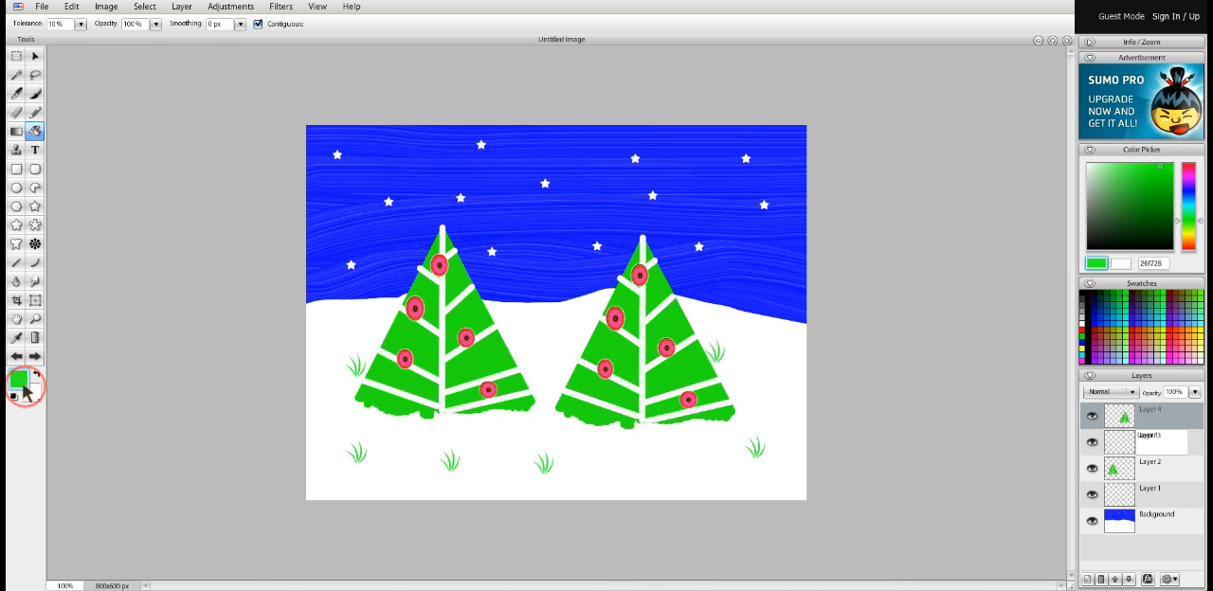
click(181, 410)
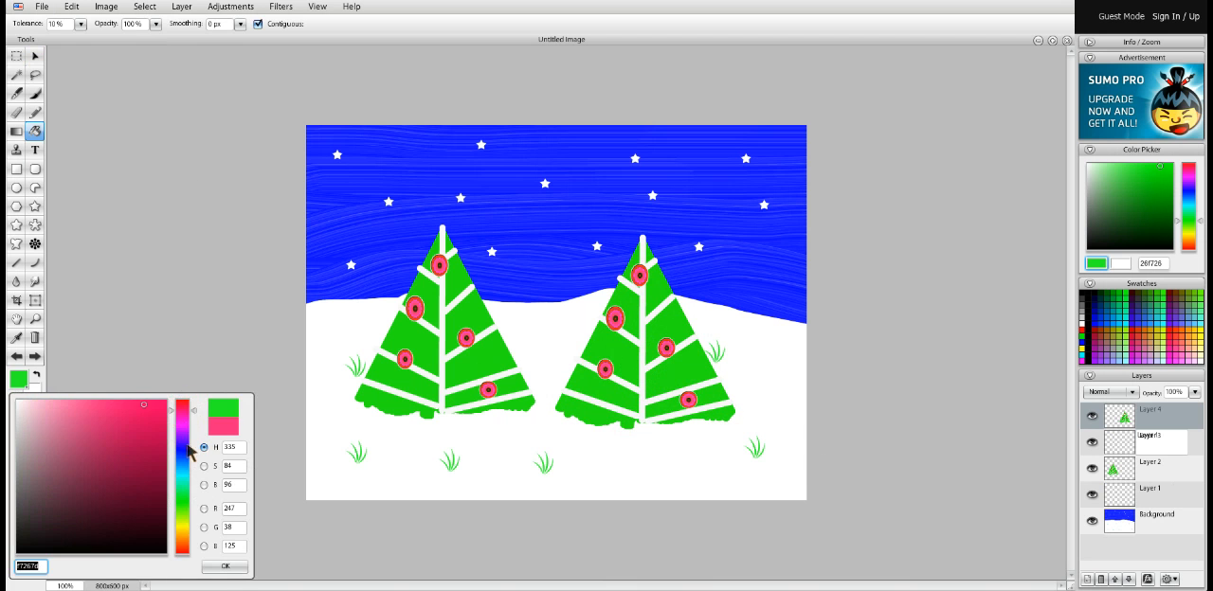
click(227, 568)
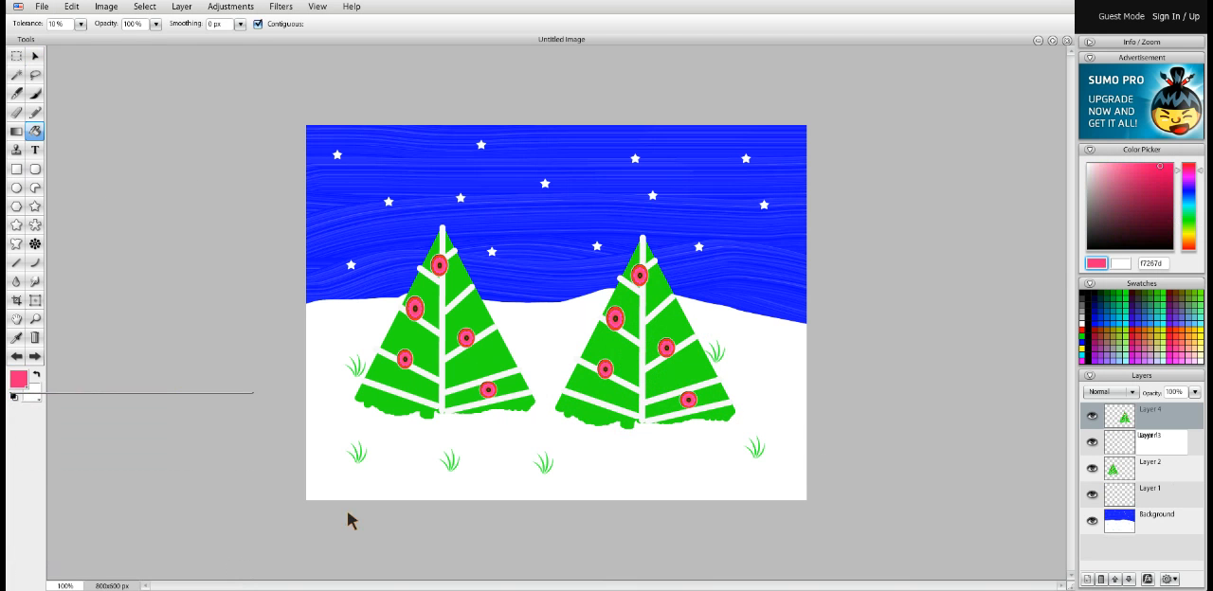
click(623, 353)
click(659, 332)
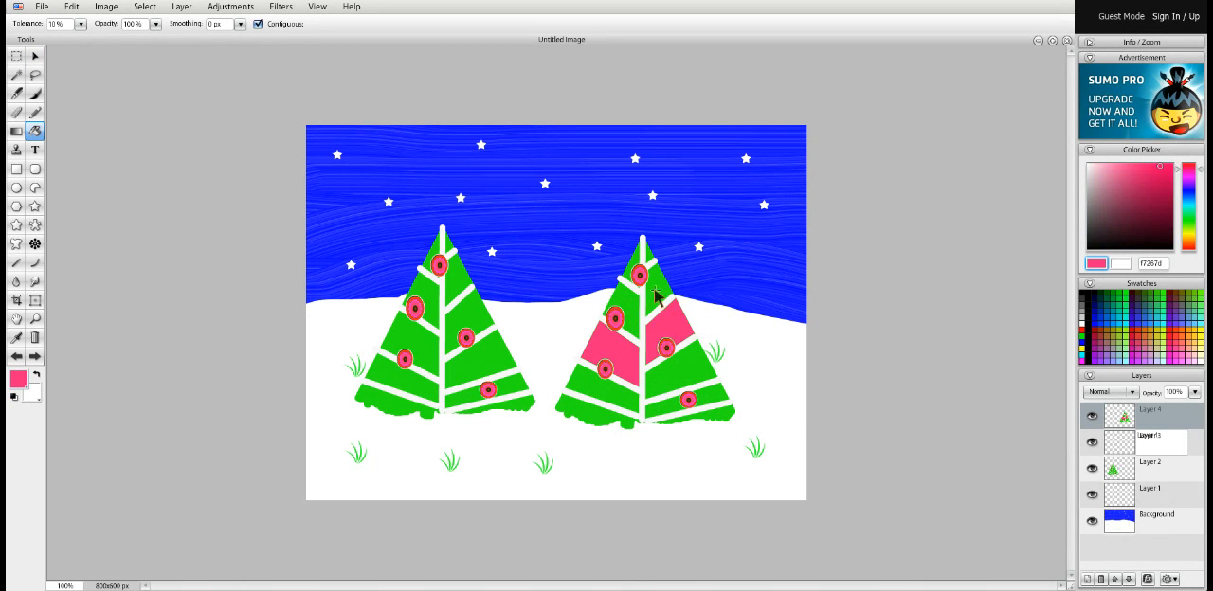
click(656, 289)
click(633, 303)
click(630, 266)
click(648, 256)
click(682, 372)
click(717, 411)
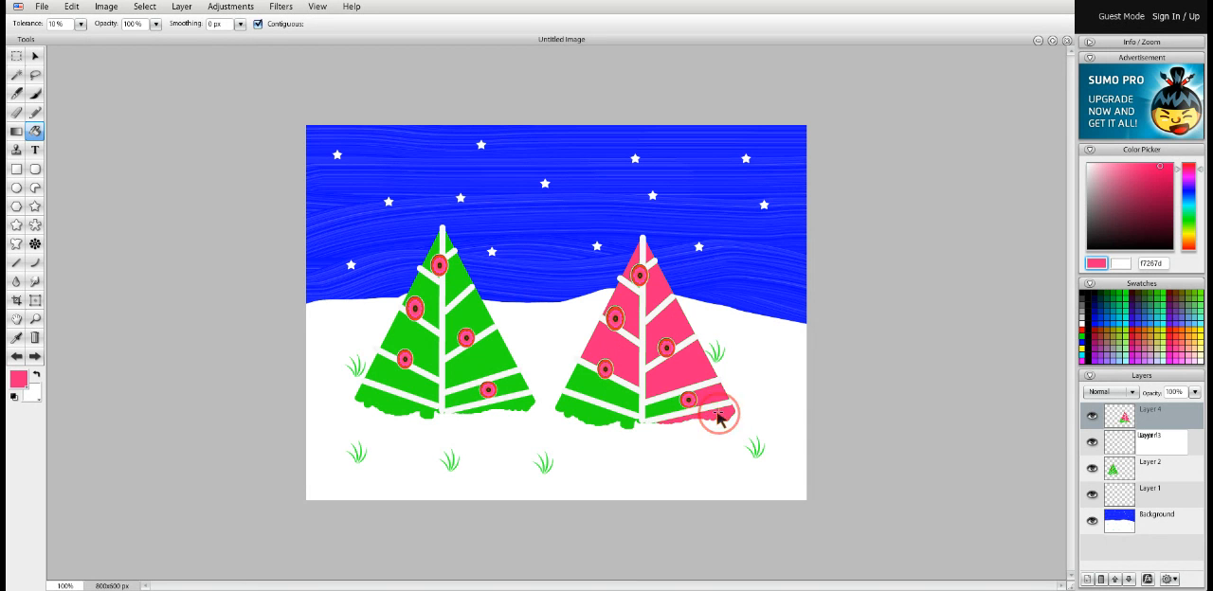
click(666, 401)
click(605, 396)
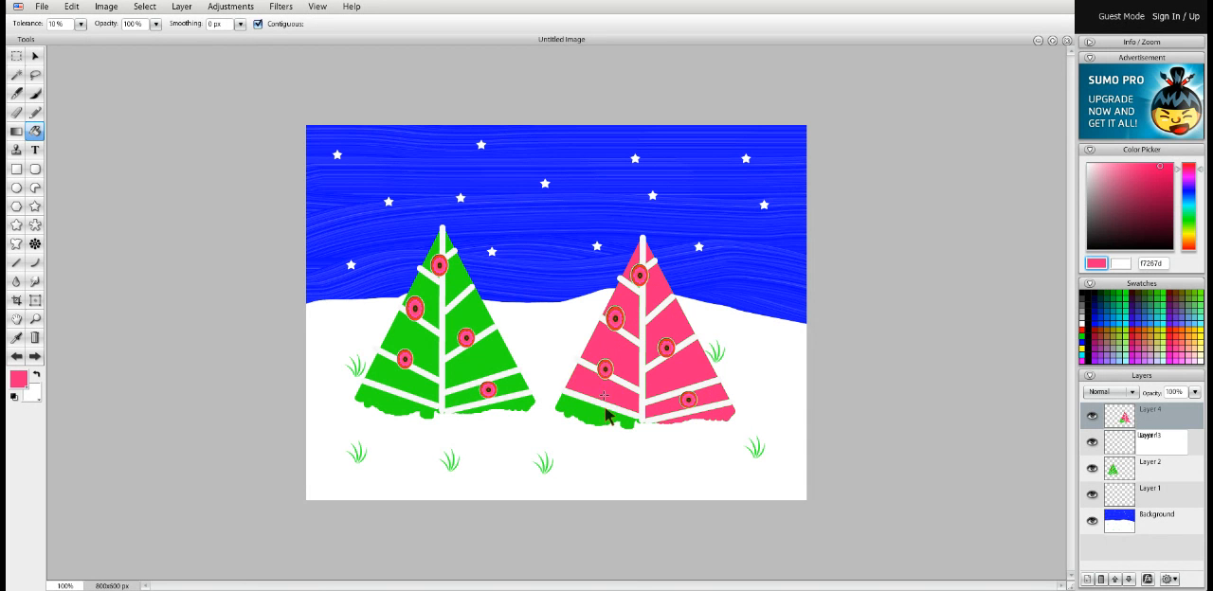
click(609, 417)
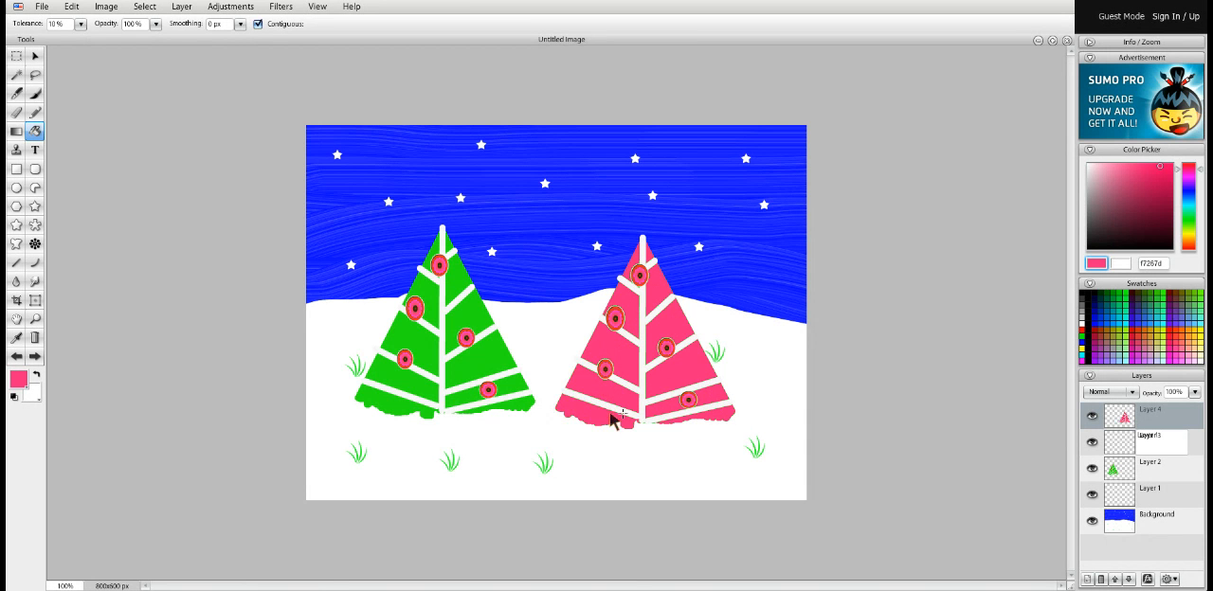
Free-transform the pink tree to be taller and slightly wider, and place it partly over the green tree
click(35, 301)
drag(557, 223, 751, 458)
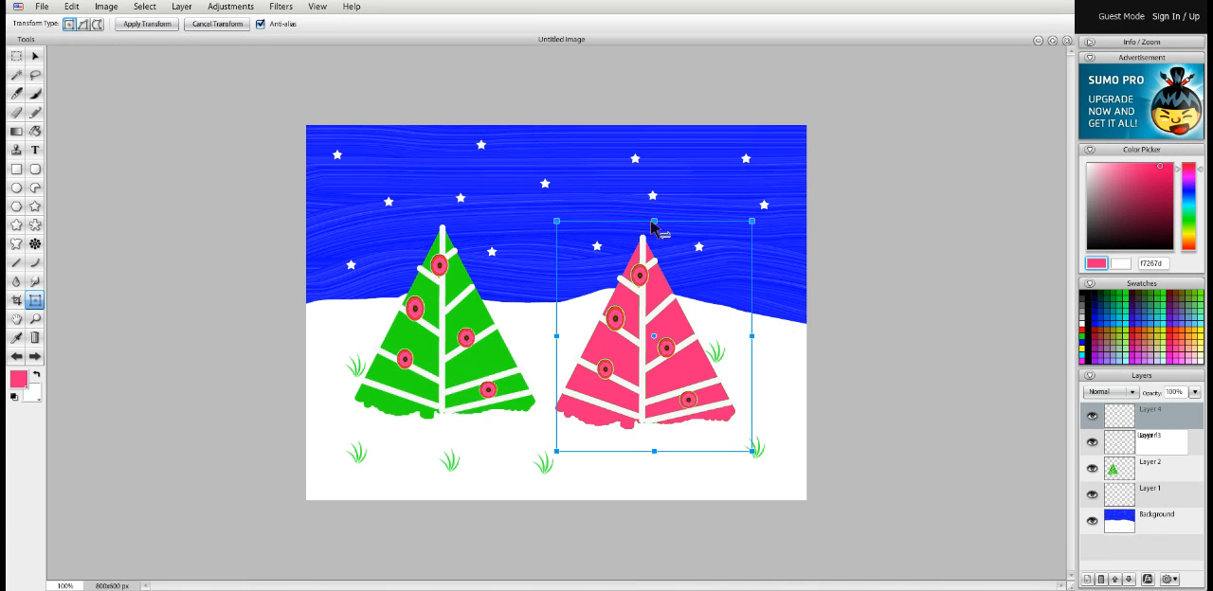
drag(654, 222, 655, 180)
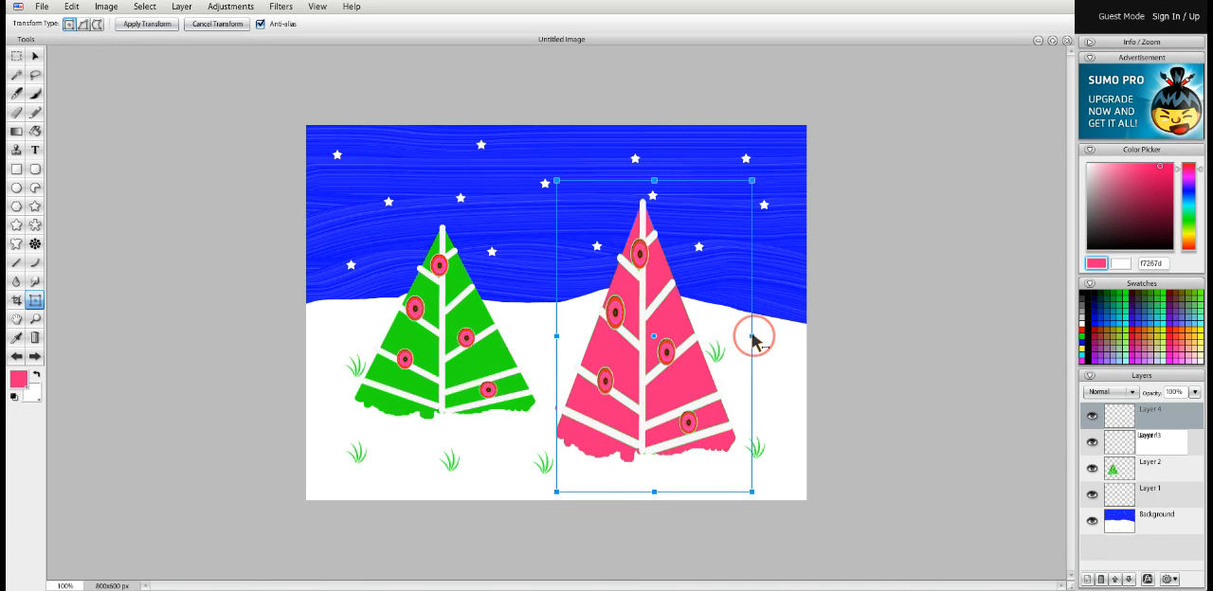
drag(750, 339, 767, 337)
drag(652, 414, 580, 396)
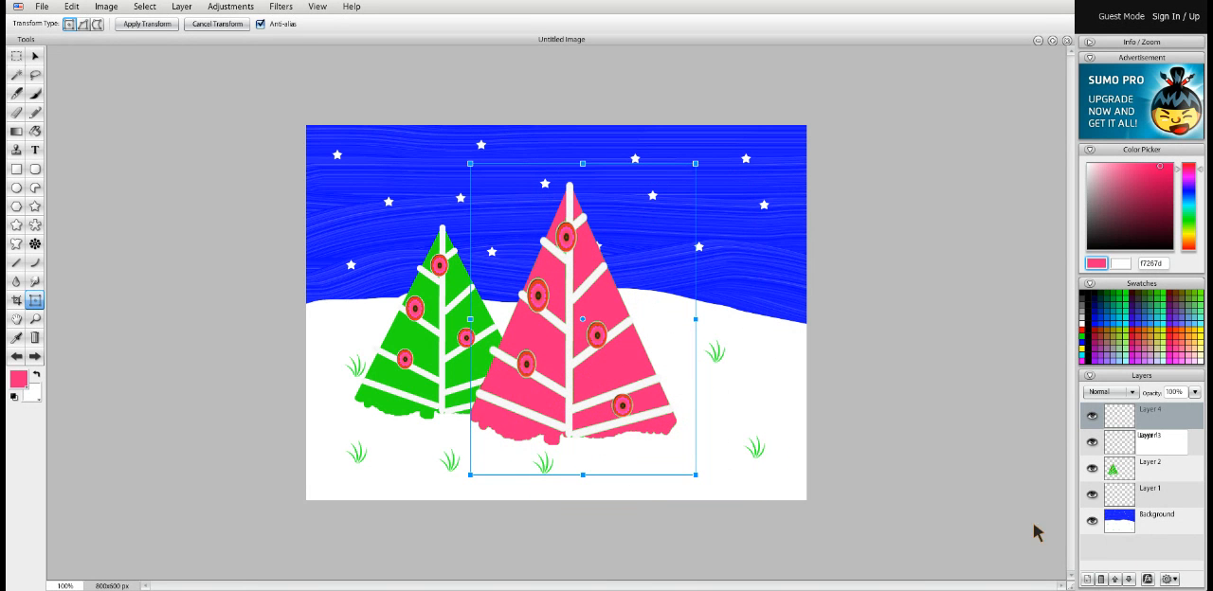
click(842, 502)
click(35, 57)
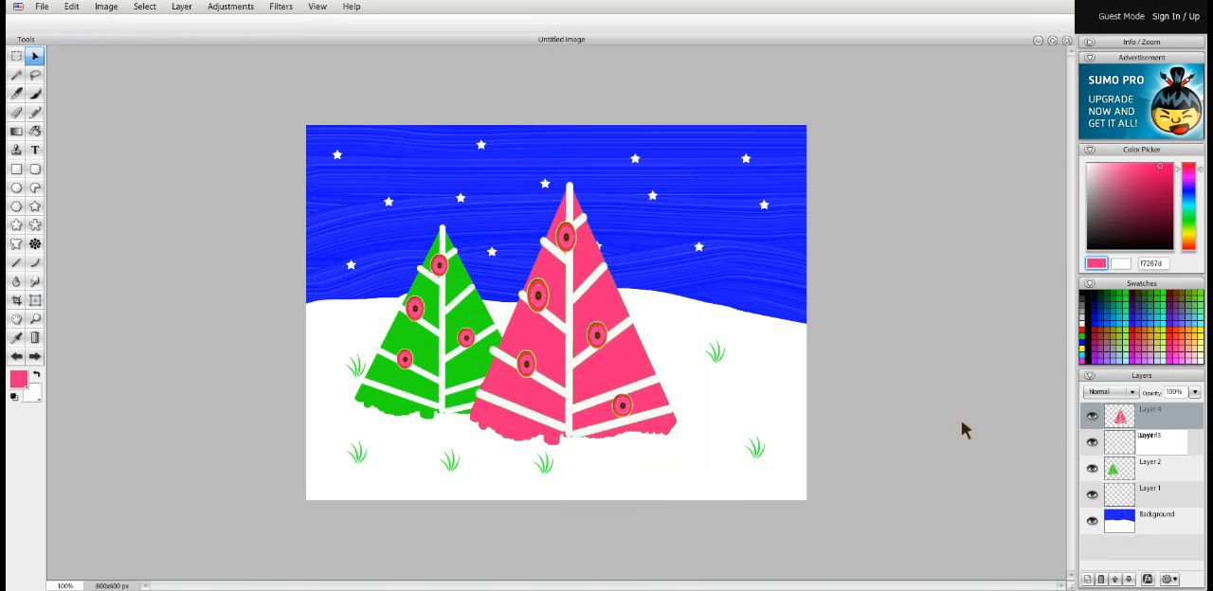
Bring the green tree's layer in front of the pink tree and move the green tree down and slightly left
mouse_move(1139, 423)
mouse_down()
mouse_move(1132, 483)
mouse_move(1115, 469)
mouse_move(1131, 420)
mouse_move(1141, 441)
mouse_up()
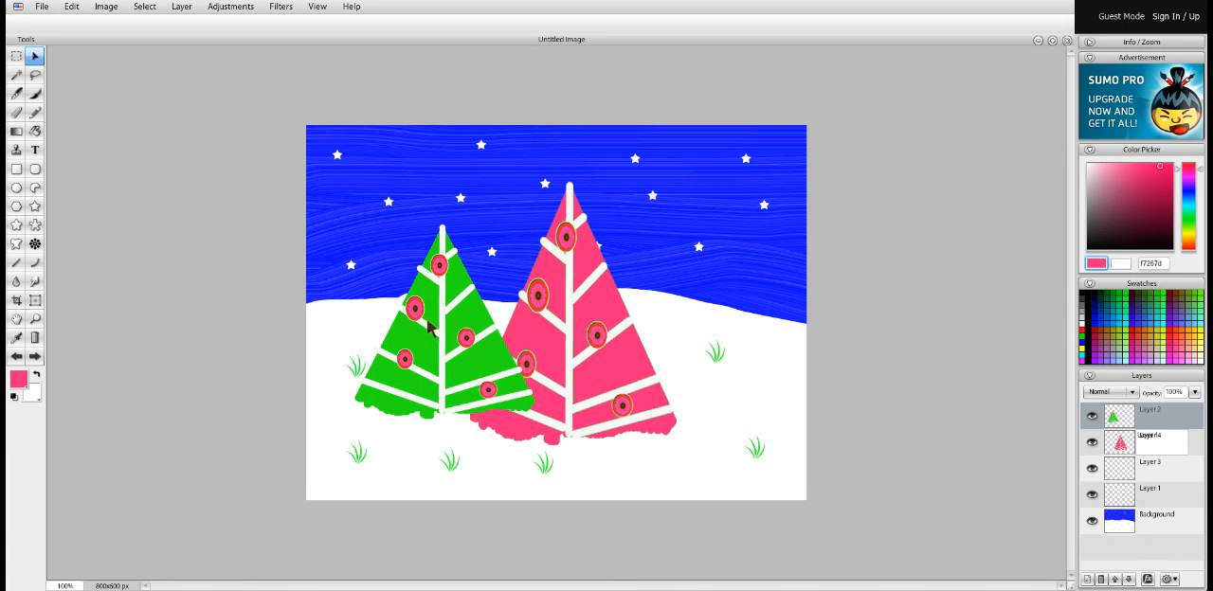
double_click(1158, 416)
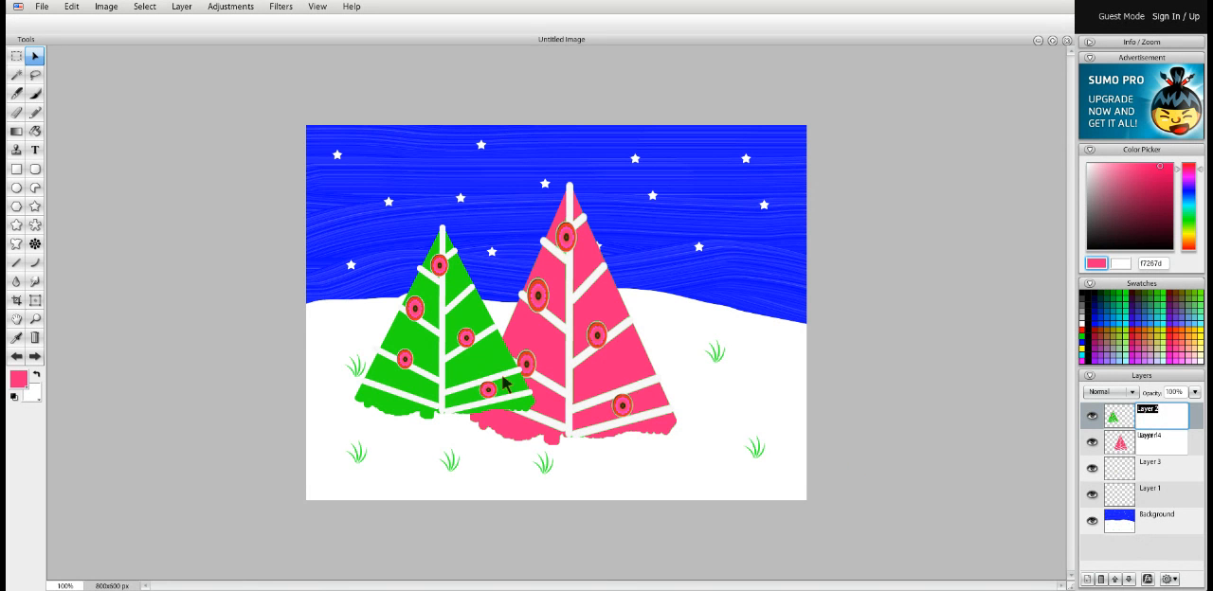
click(436, 366)
drag(435, 371, 411, 418)
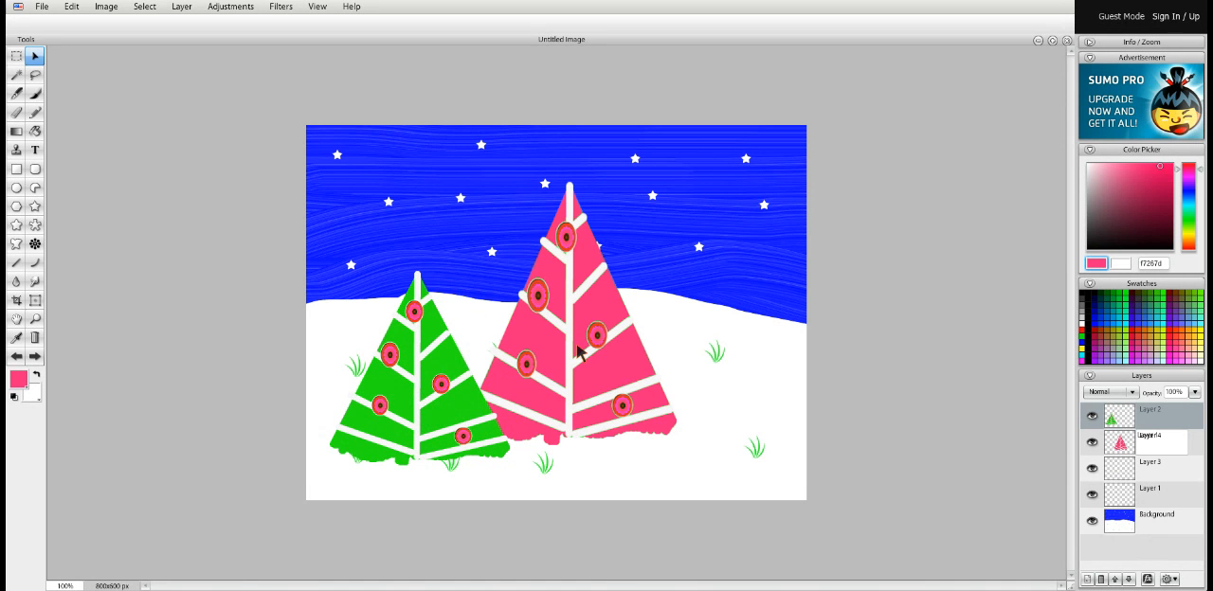
double_click(1191, 441)
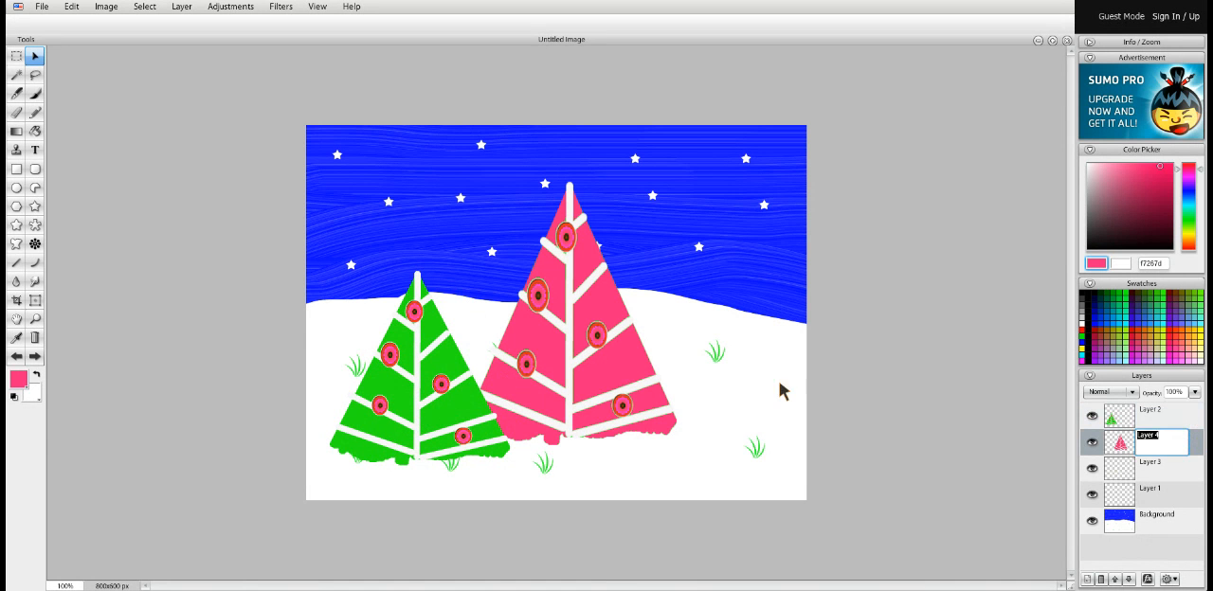
Undo the layer reordering, the transform, the pink fills and the import of the second tree with its empty layer
click(16, 356)
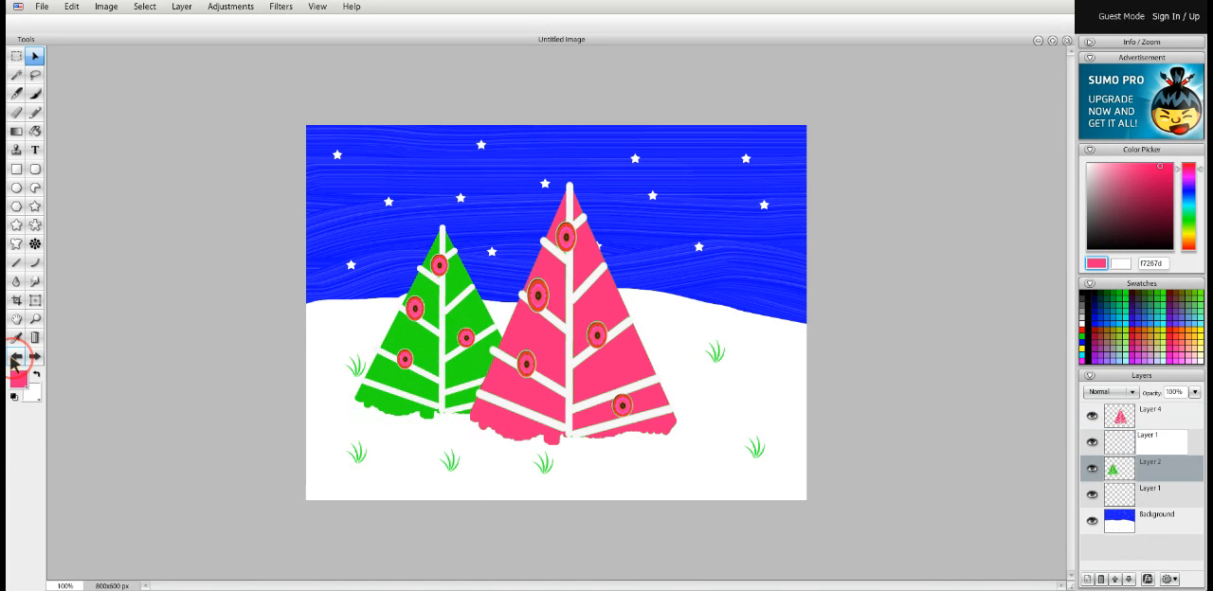
click(16, 357)
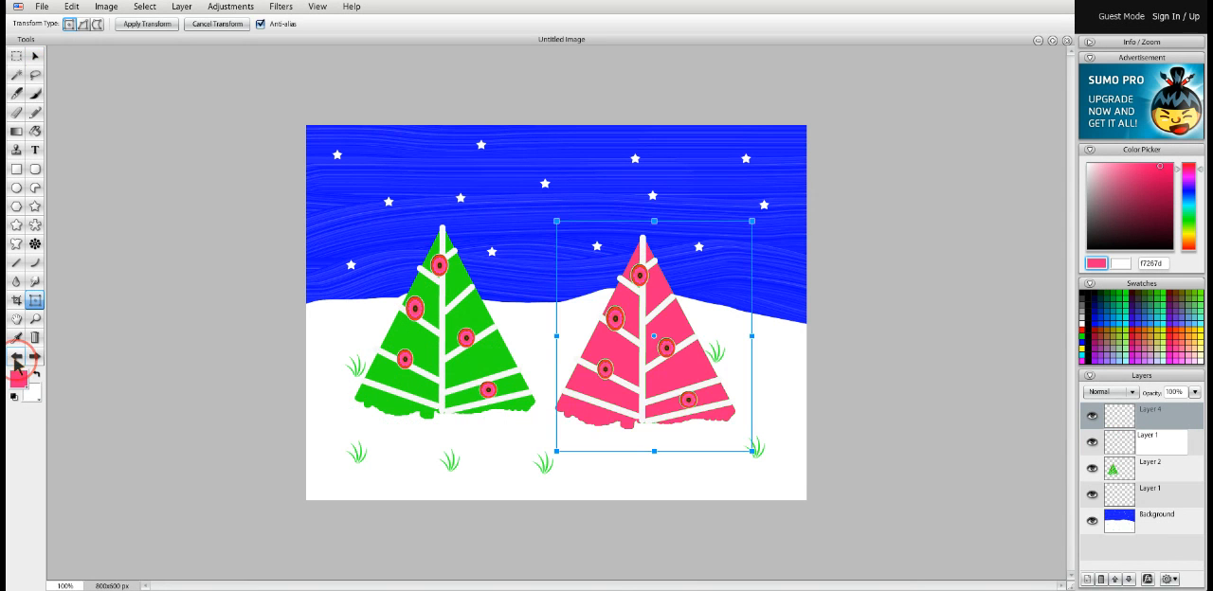
click(16, 357)
click(16, 356)
click(16, 356)
click(16, 357)
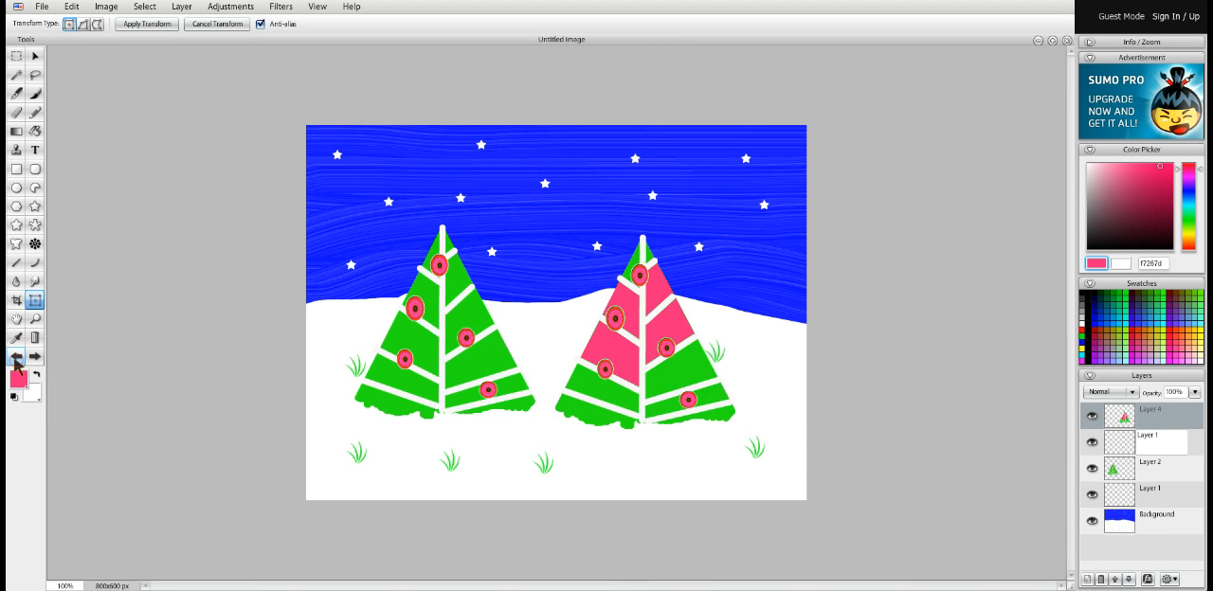
click(16, 356)
click(16, 356)
click(16, 357)
click(16, 356)
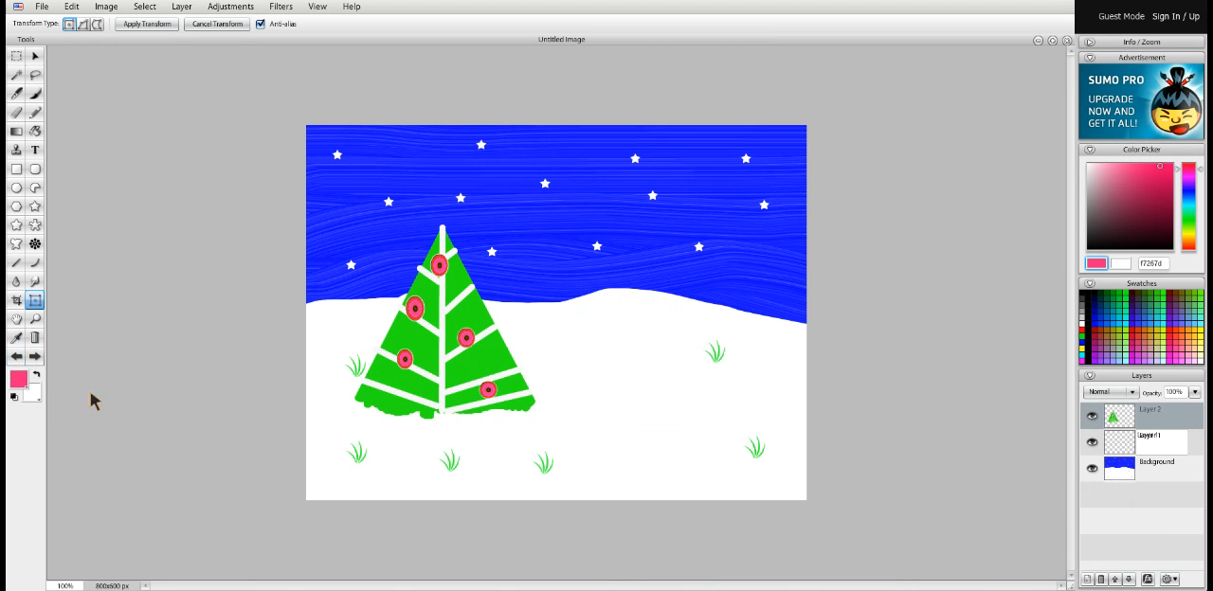
Redo the added empty layer and the import of the second green tree
click(35, 358)
click(35, 357)
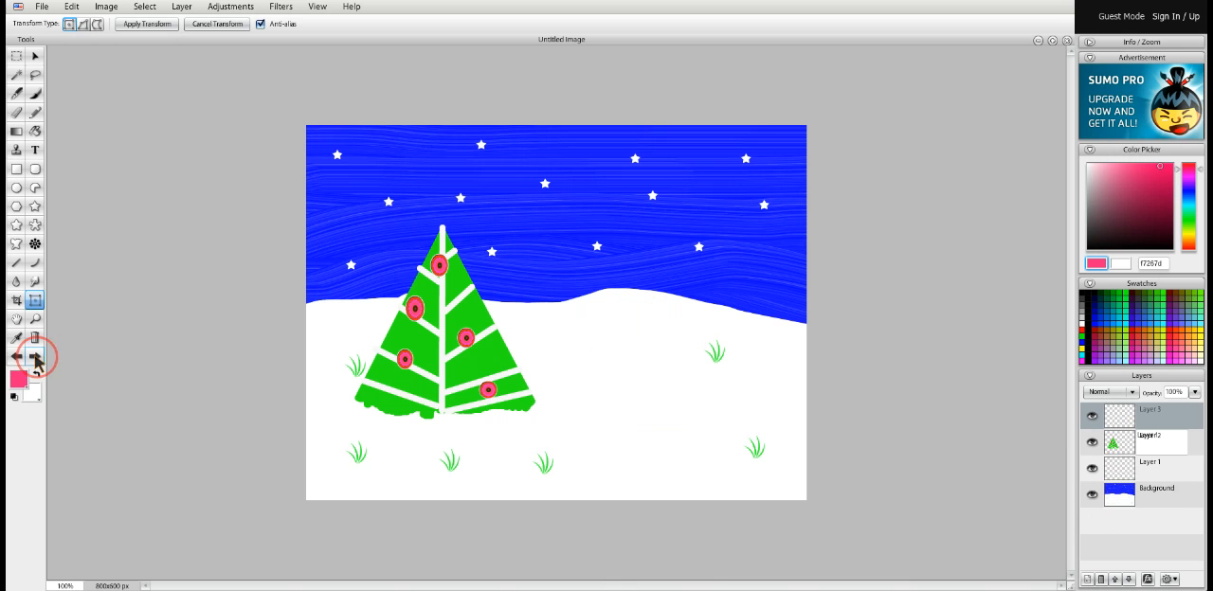
click(35, 357)
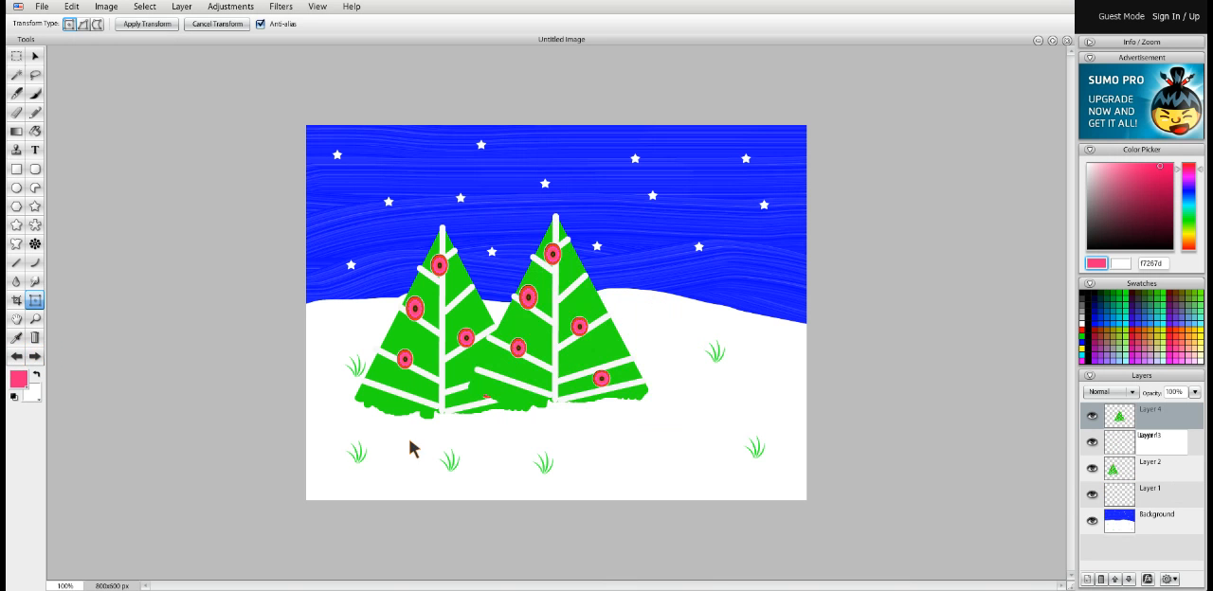
Move the second green tree right and down onto the snow, clear of the first tree
click(35, 56)
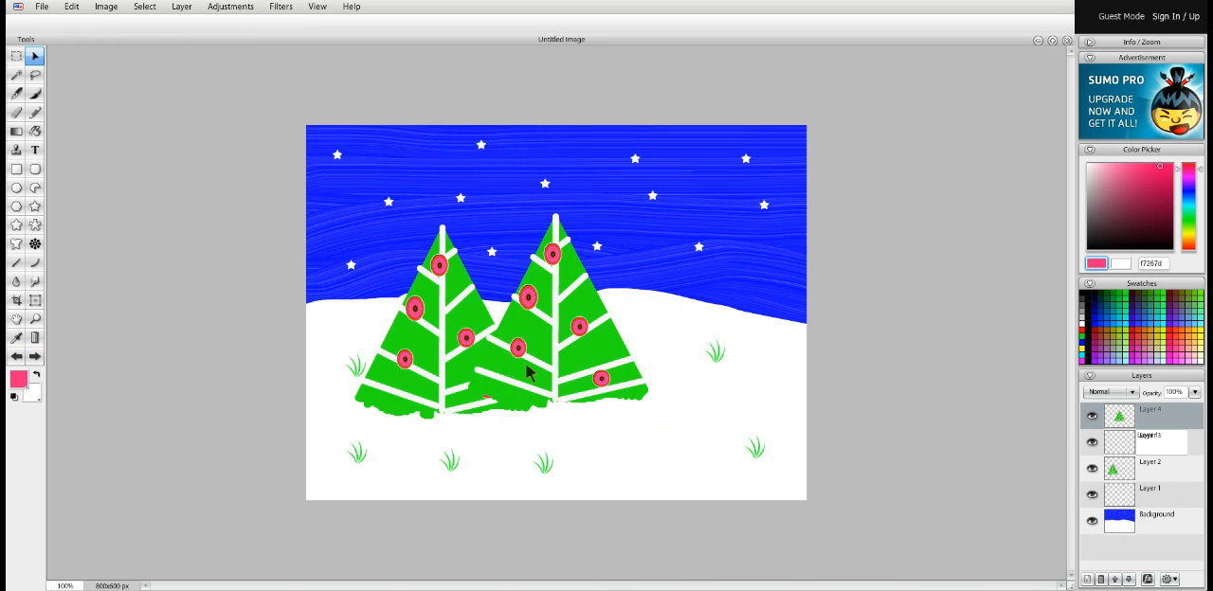
drag(532, 372, 611, 407)
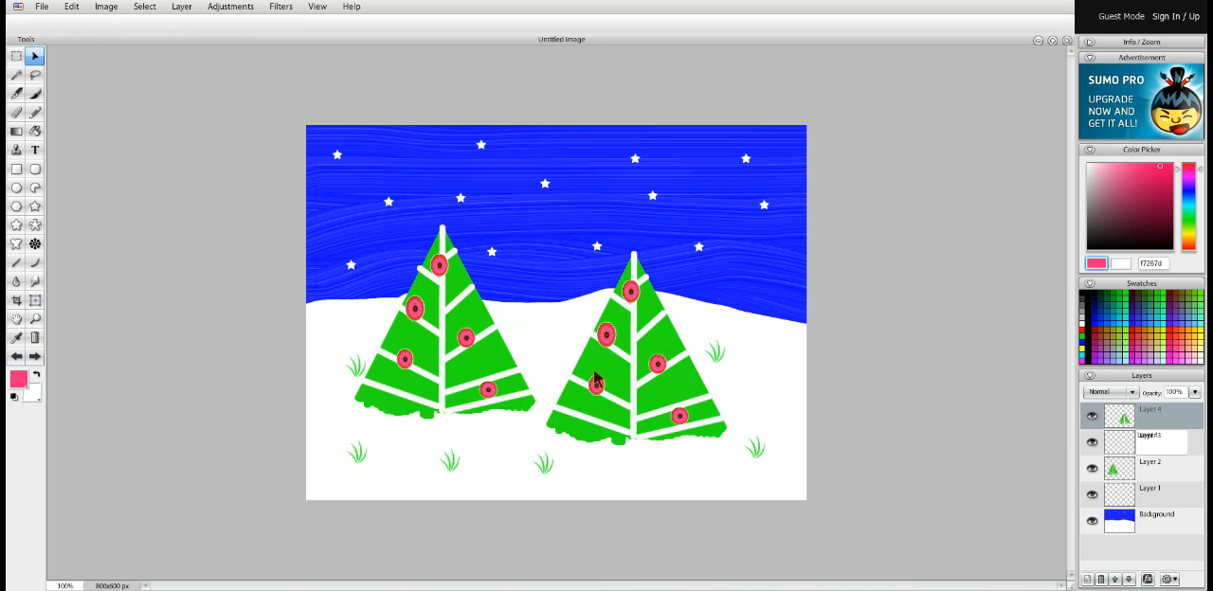
Mute the second tree to a greyish green with the Hue / Saturation adjustment and nudge it slightly
click(219, 11)
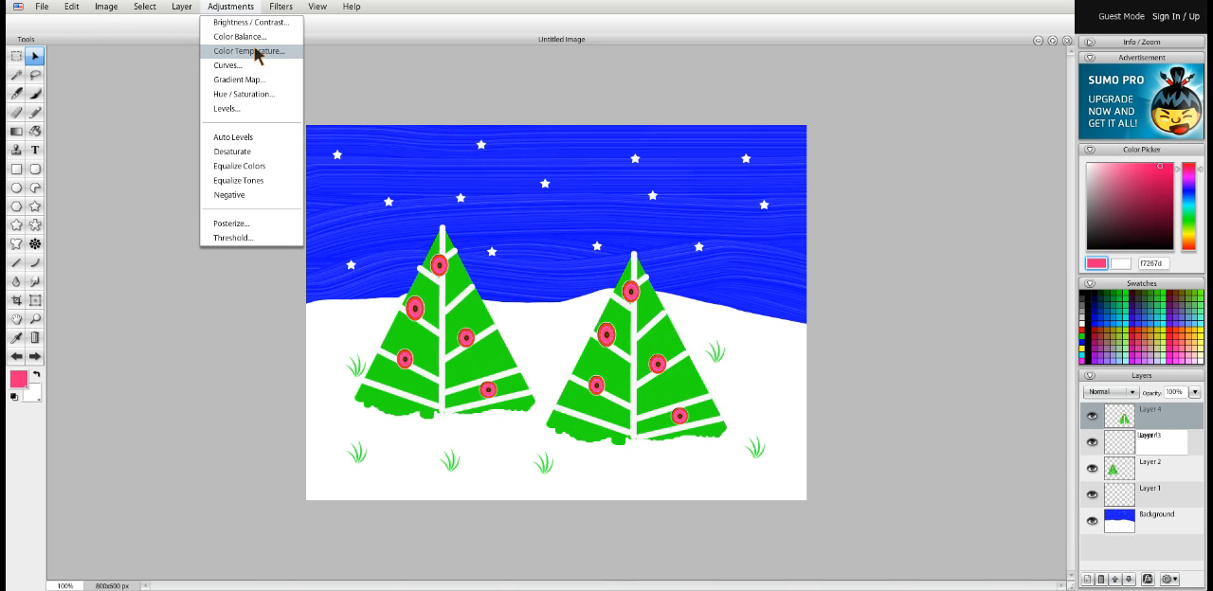
click(248, 96)
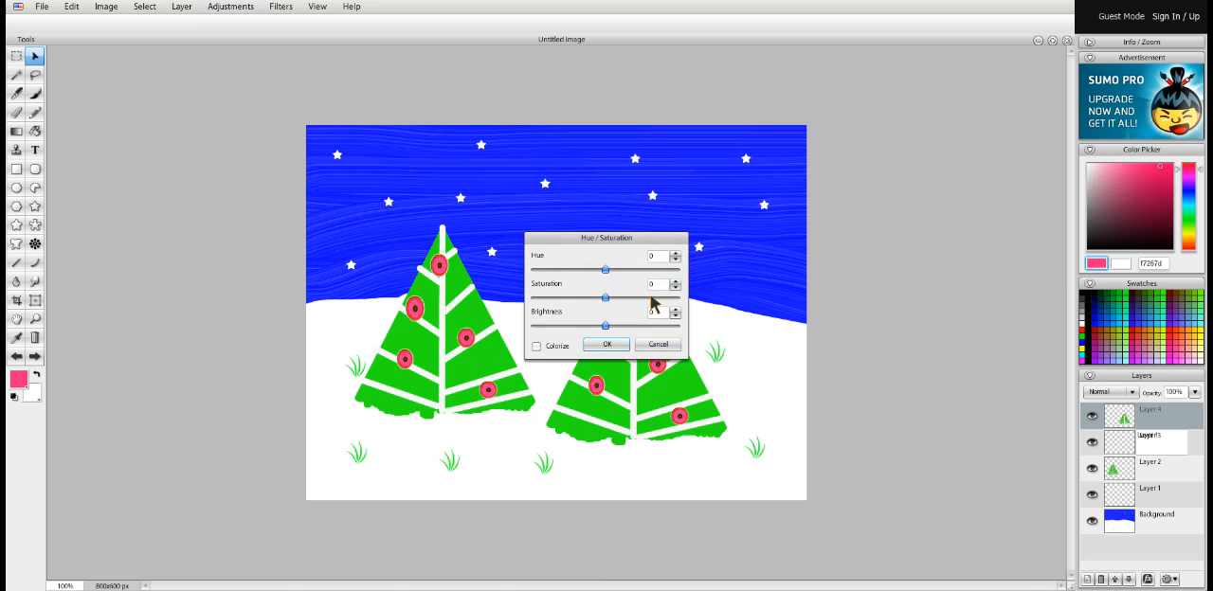
drag(606, 269, 557, 316)
click(606, 344)
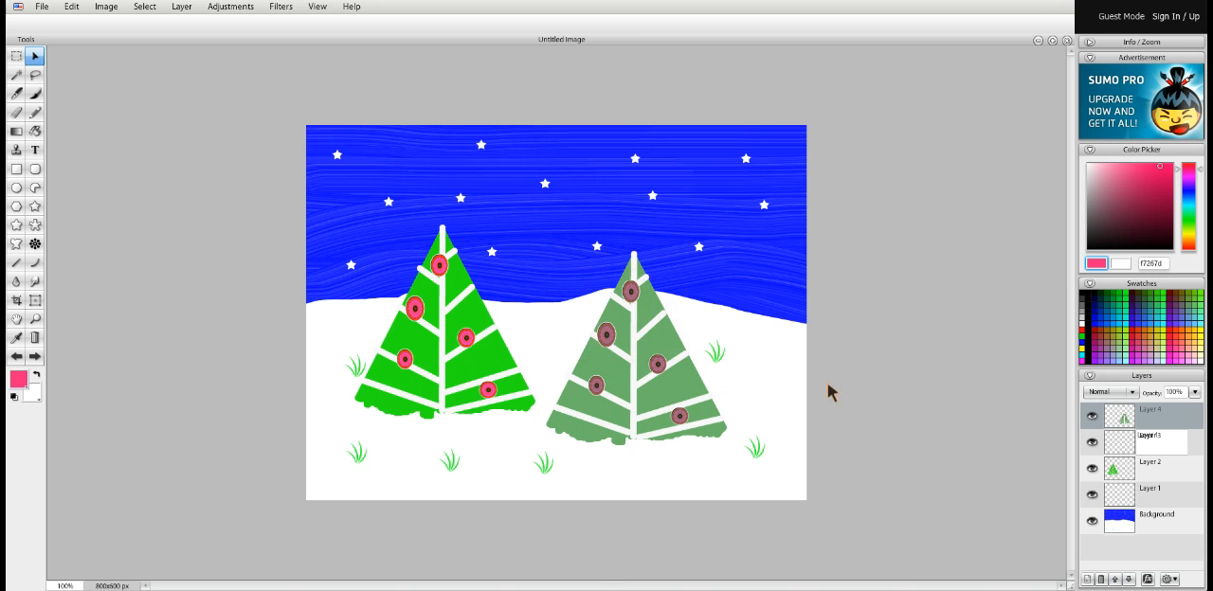
mouse_move(654, 428)
mouse_down()
mouse_move(585, 431)
mouse_move(698, 446)
mouse_move(660, 430)
mouse_up()
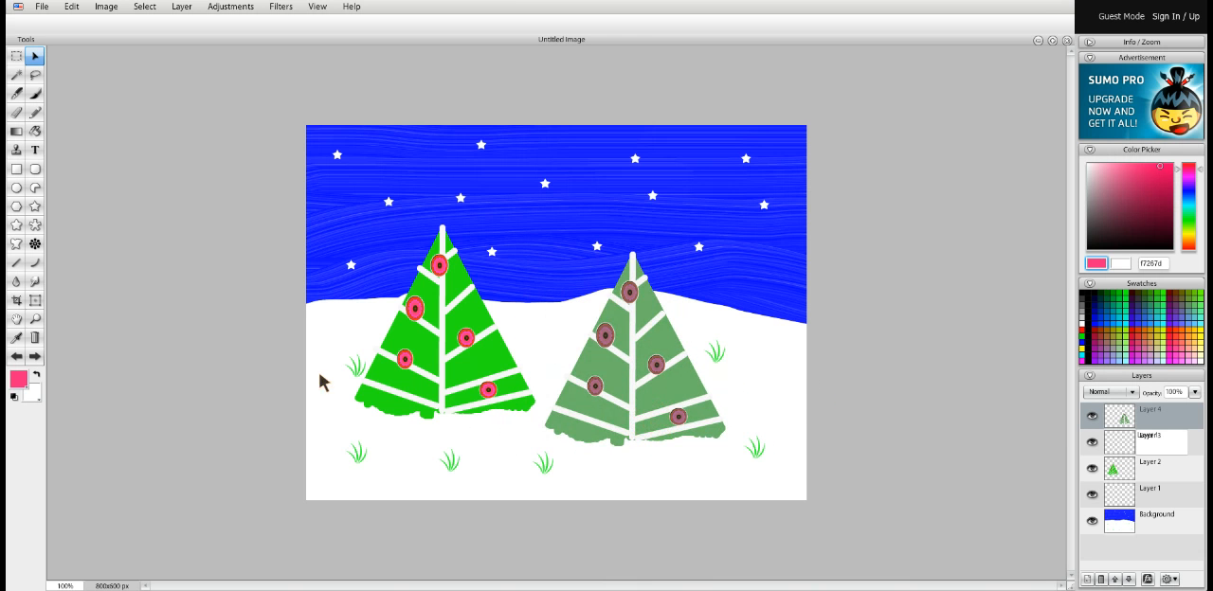
click(36, 300)
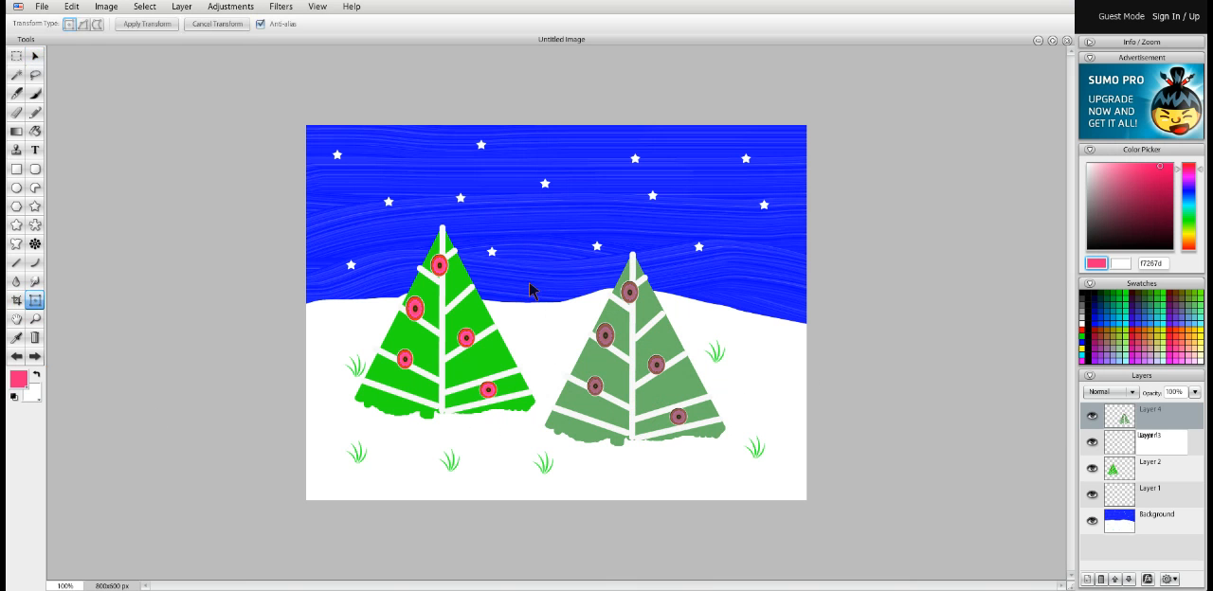
click(573, 350)
drag(573, 350, 767, 483)
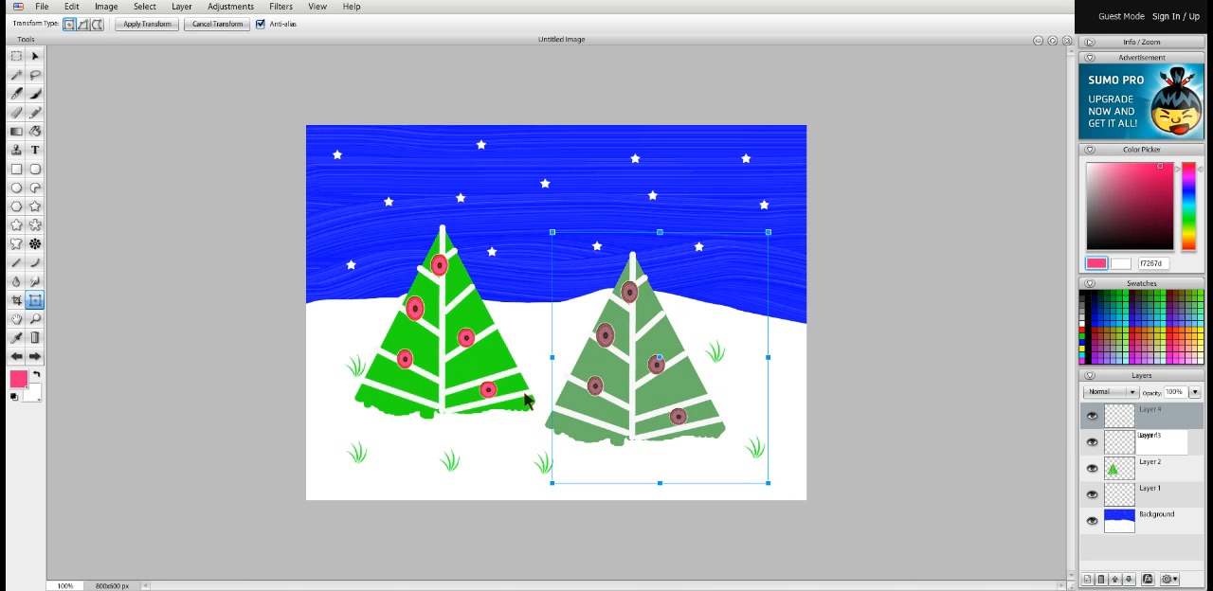
click(35, 56)
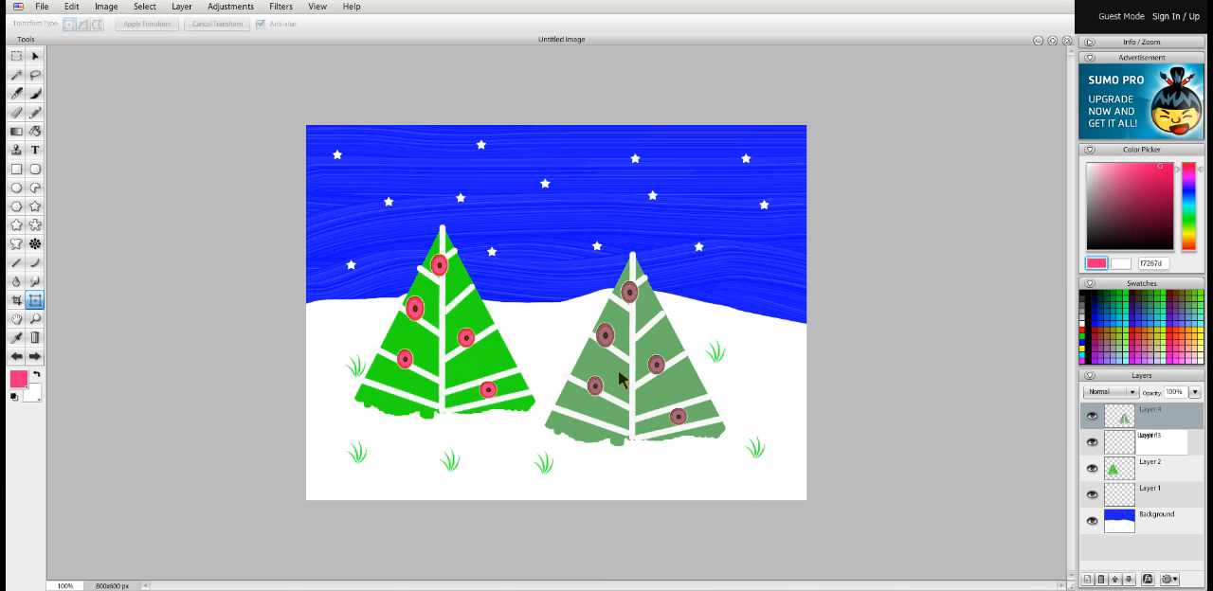
Stretch the greyish green tree taller with a free transform and move it up and left to overlap the first tree, applying the transform
drag(540, 218, 759, 467)
drag(650, 219, 660, 158)
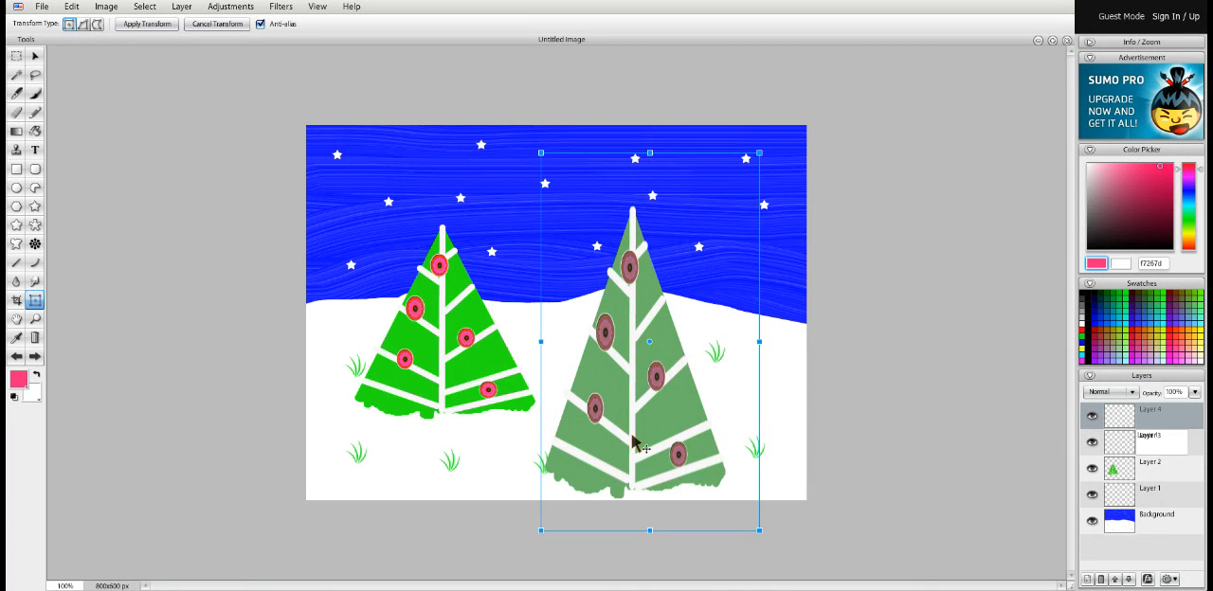
drag(590, 433, 560, 434)
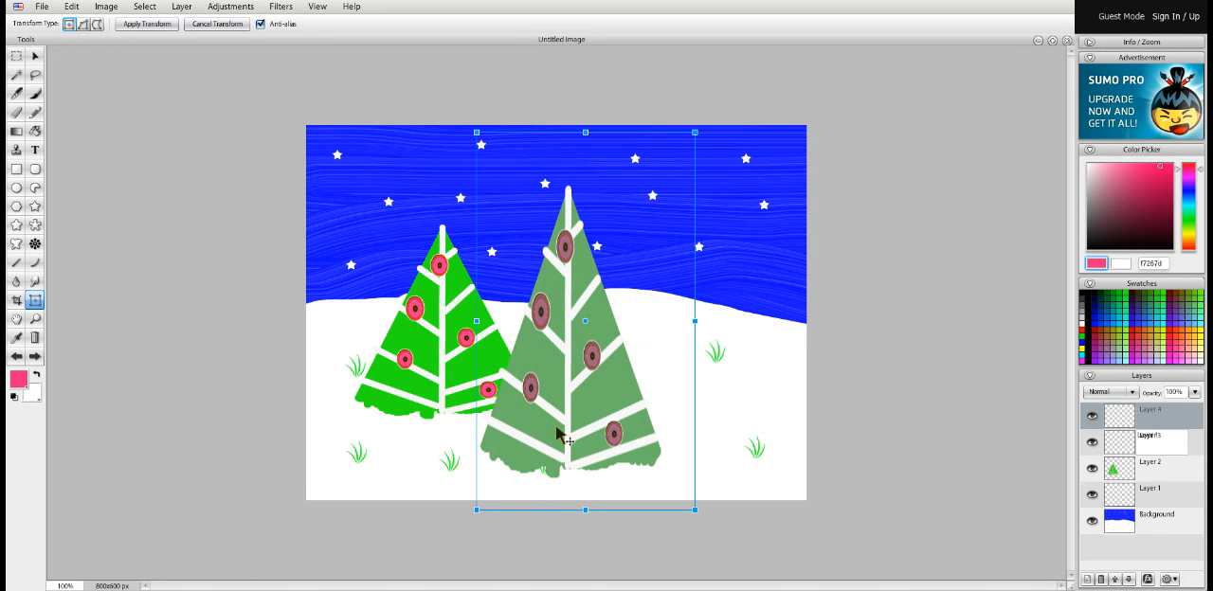
click(853, 445)
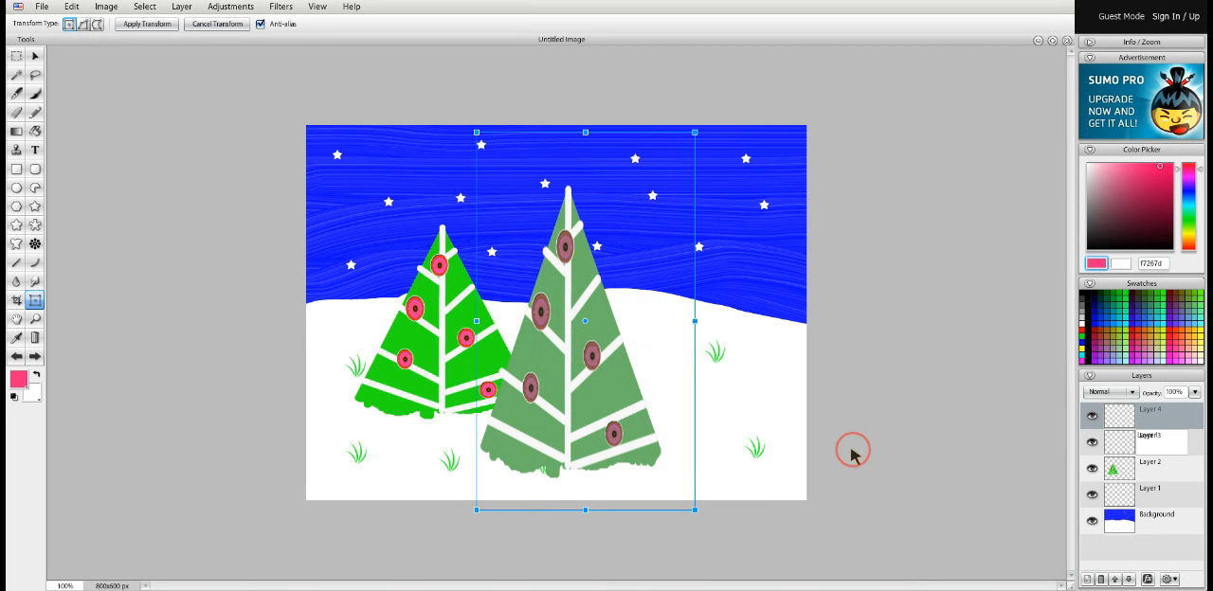
click(35, 56)
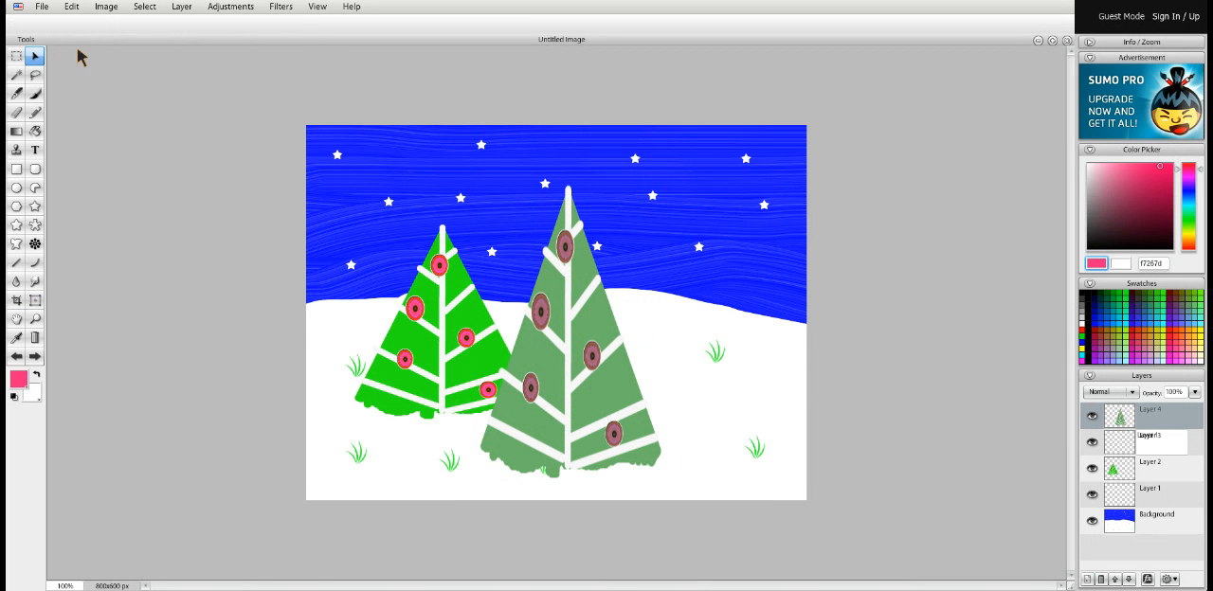
Open the finished example images trees.png and Untitled_Image.png from the computer
click(42, 8)
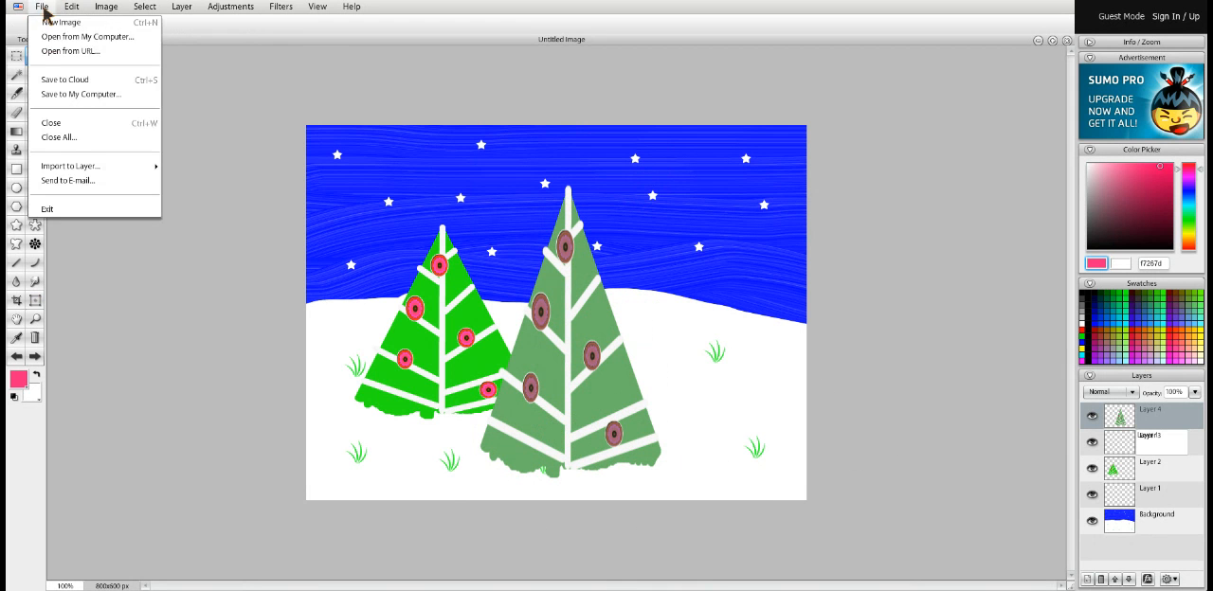
click(80, 39)
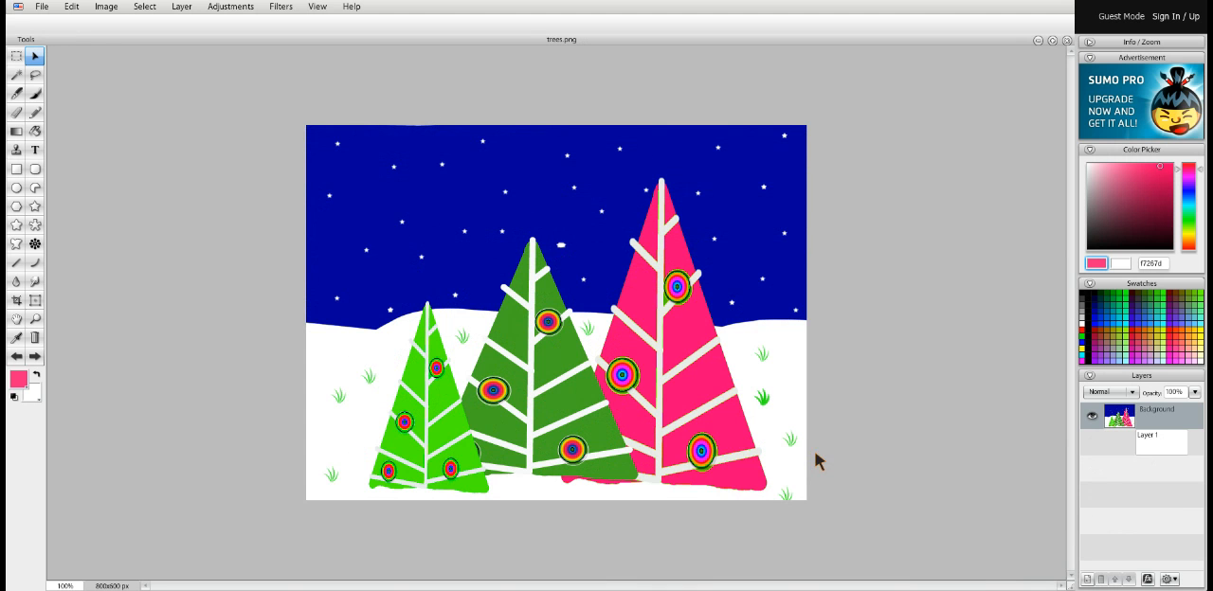
click(43, 10)
click(75, 36)
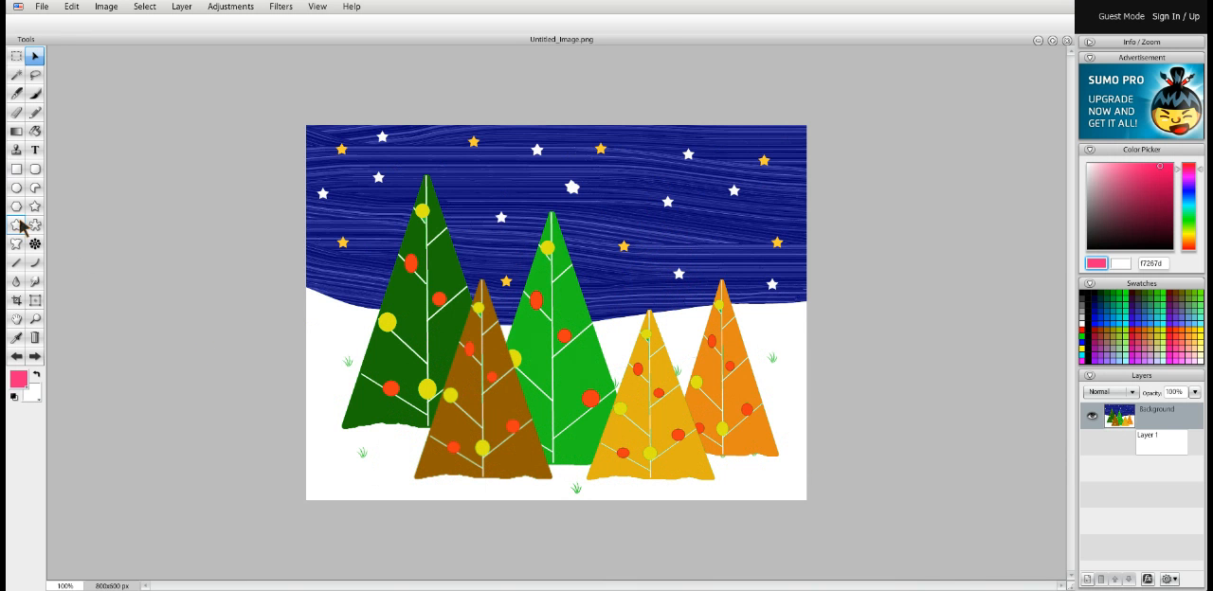
Draw a gradient-filled circle at the picture's left edge and a smaller ellipse below it using the solid fill type
click(16, 190)
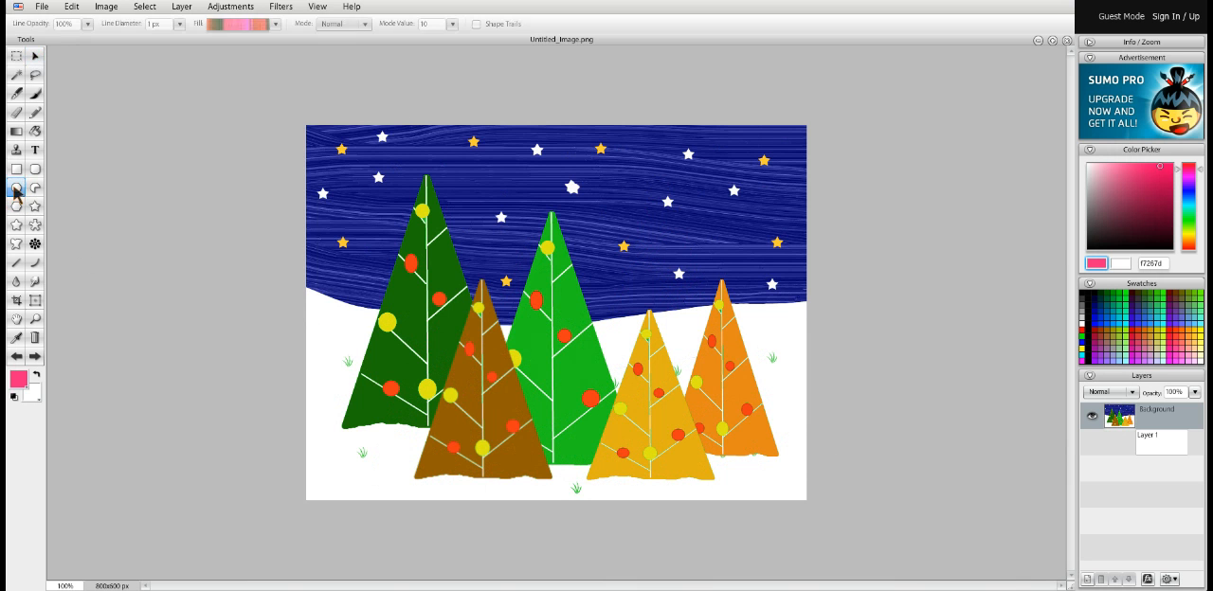
drag(304, 290, 336, 331)
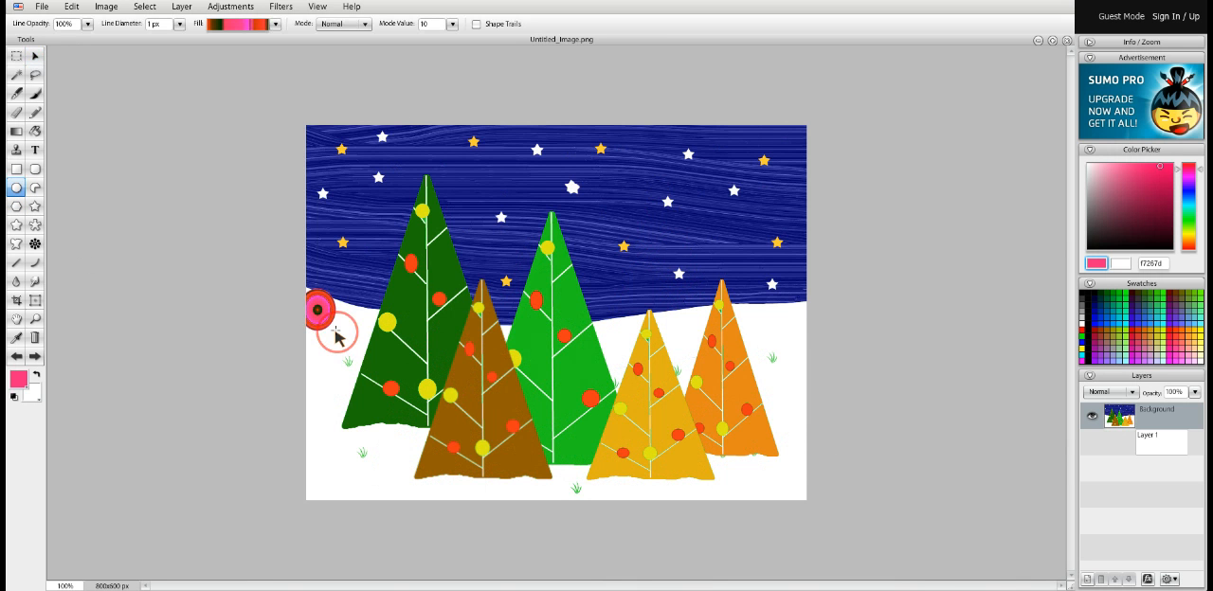
click(275, 23)
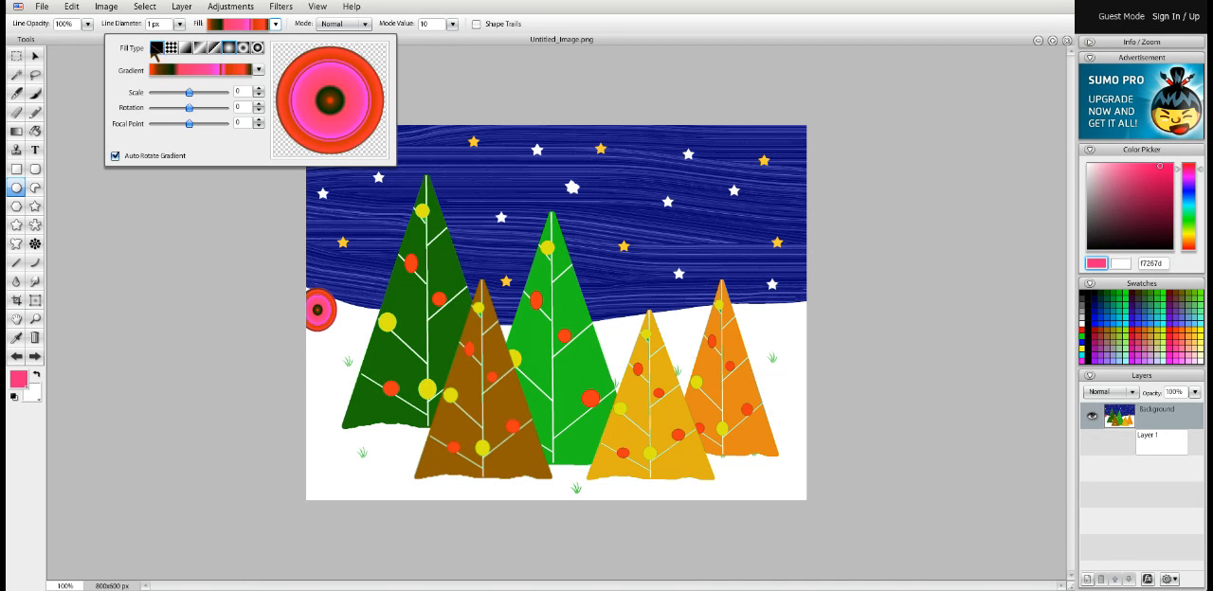
click(156, 48)
mouse_move(316, 354)
mouse_down()
mouse_move(339, 371)
mouse_move(332, 358)
mouse_up()
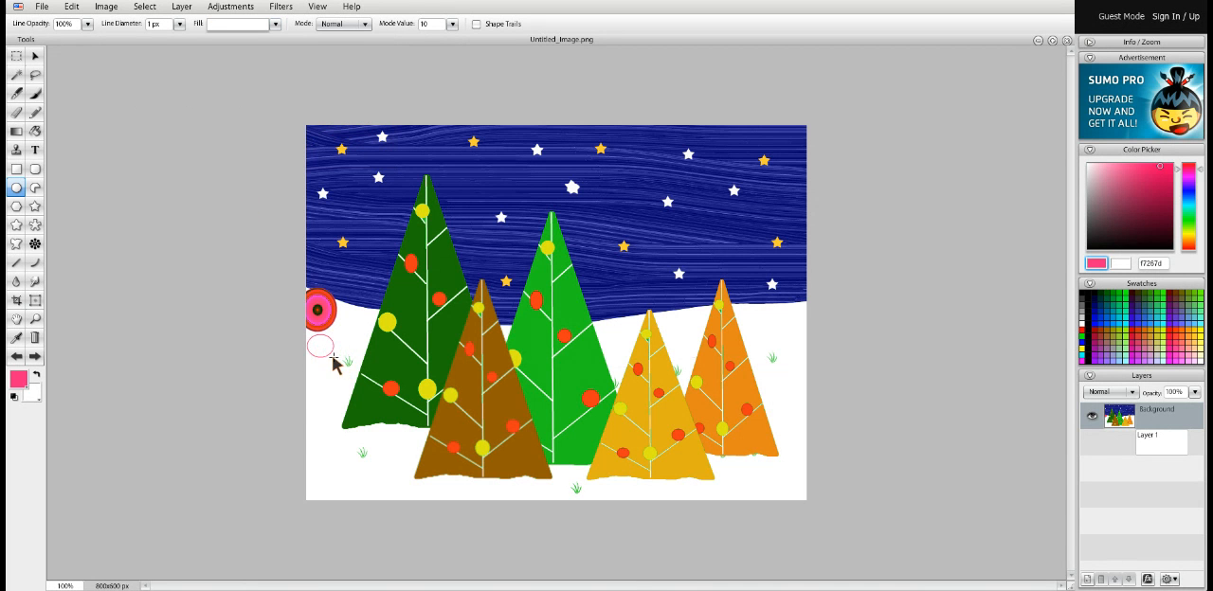
Set the background colour to red e50a0a, and try a solid red ellipse below the white one, undoing the ellipse
click(38, 399)
click(175, 221)
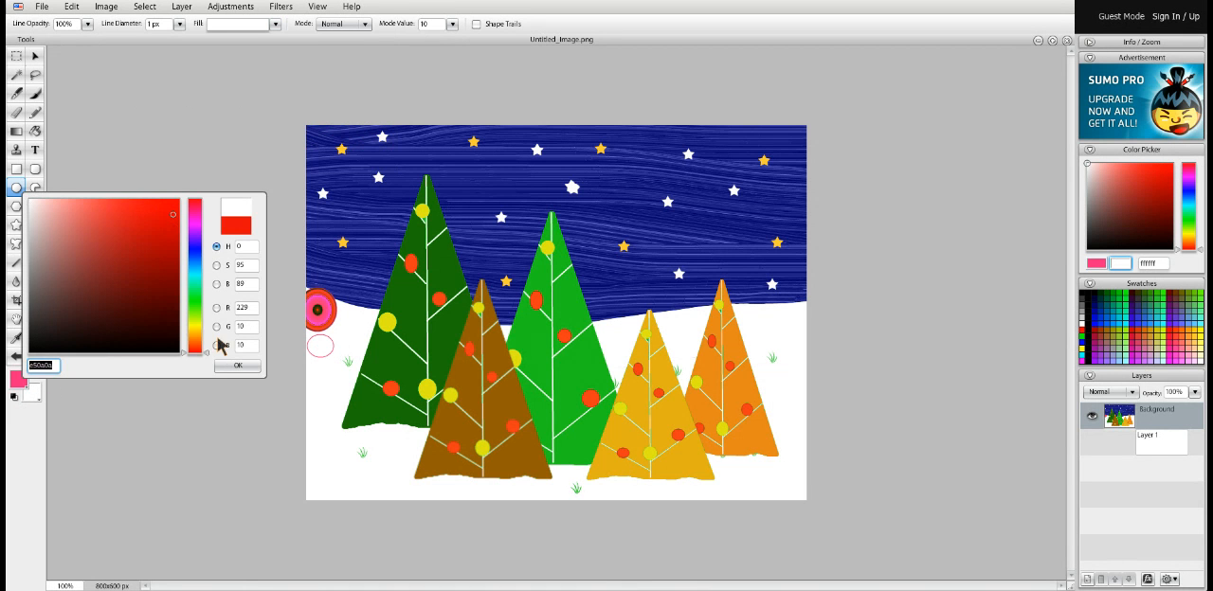
click(240, 366)
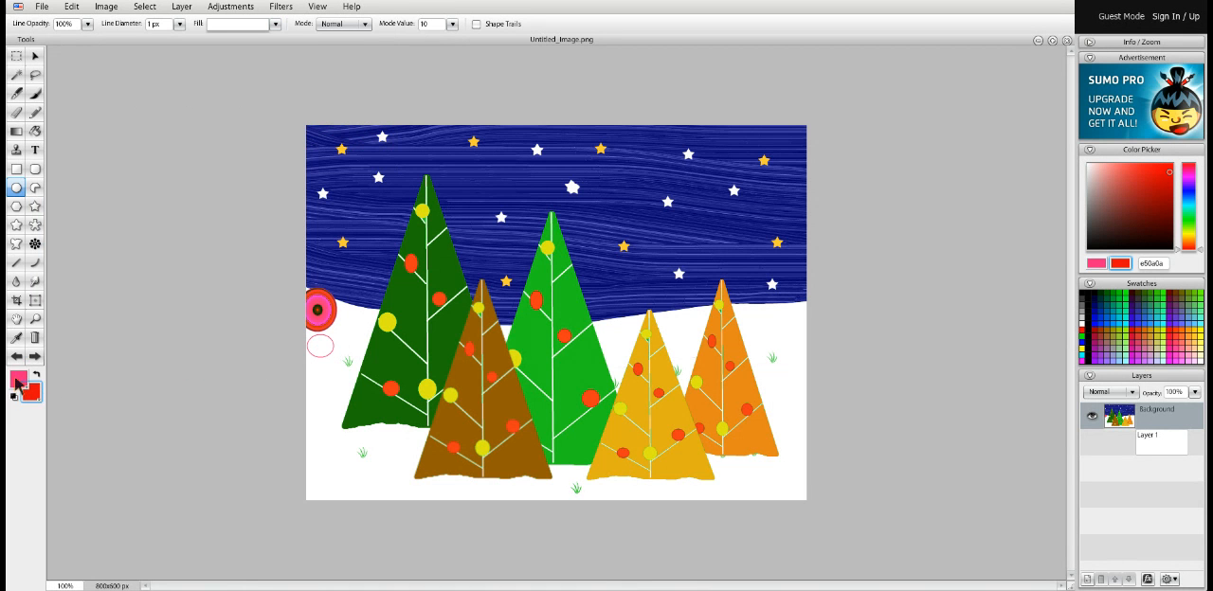
drag(322, 370, 336, 392)
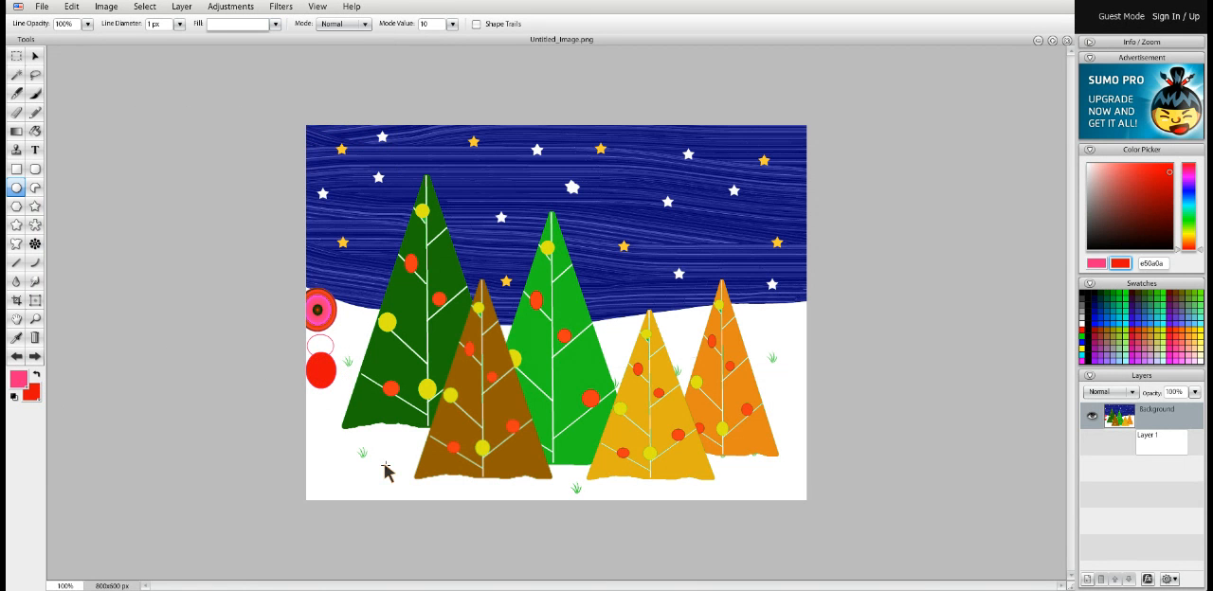
click(16, 356)
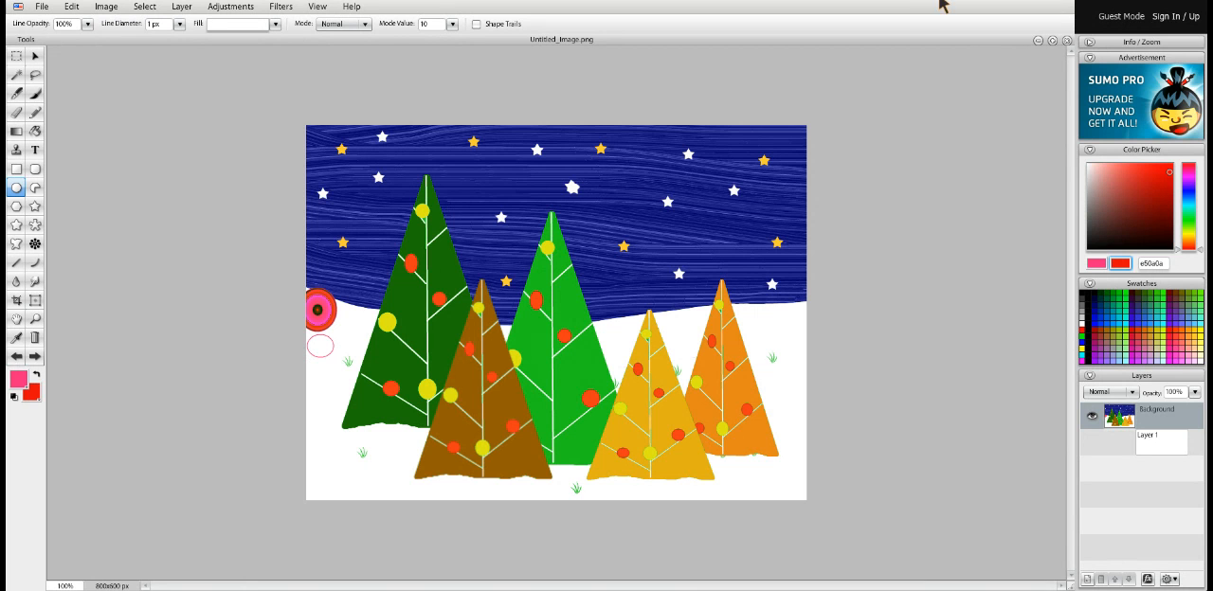